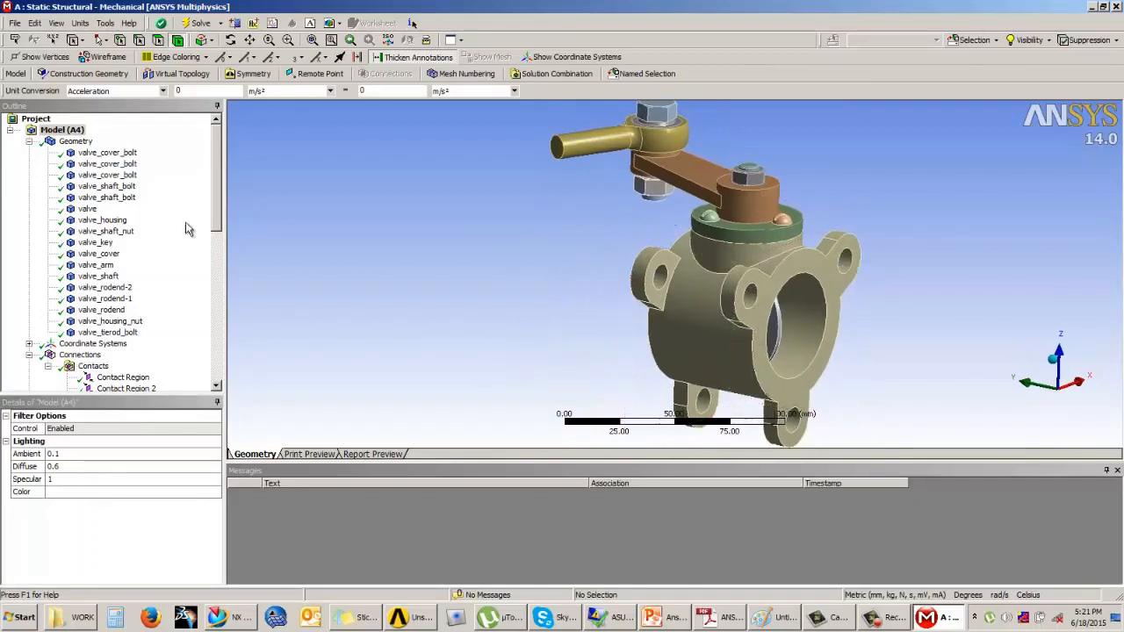
# Examine the automatically generated contacts from Contact Region through Contact Region 8, checking each one's contact and target bodies
pyautogui.click(29, 142)
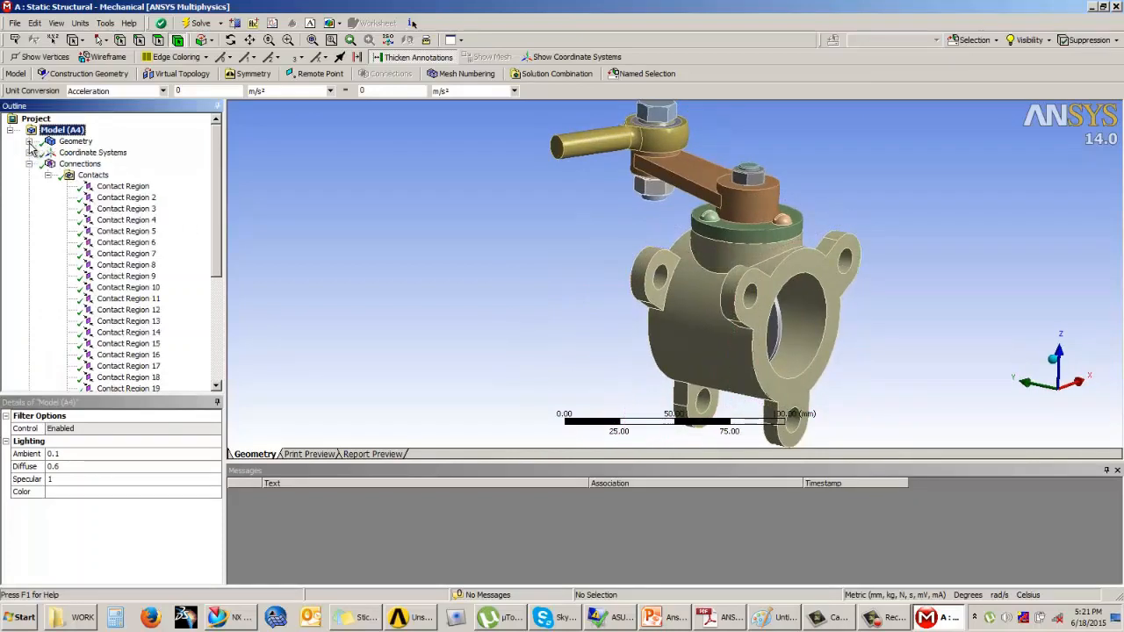
pyautogui.click(29, 142)
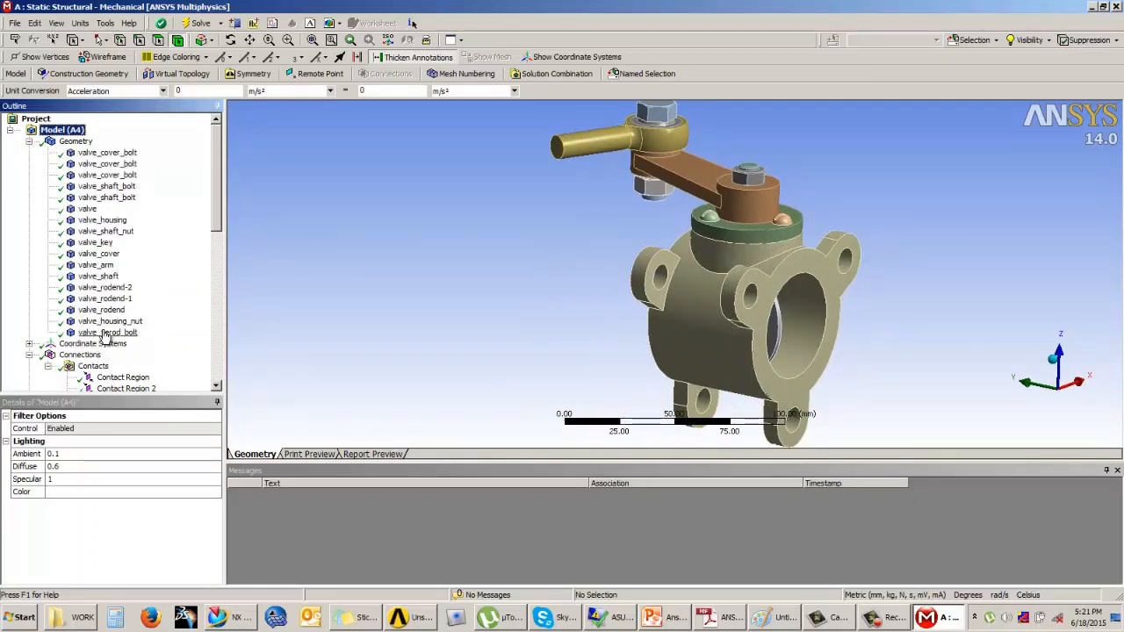
pyautogui.scroll(-5, 217, 180)
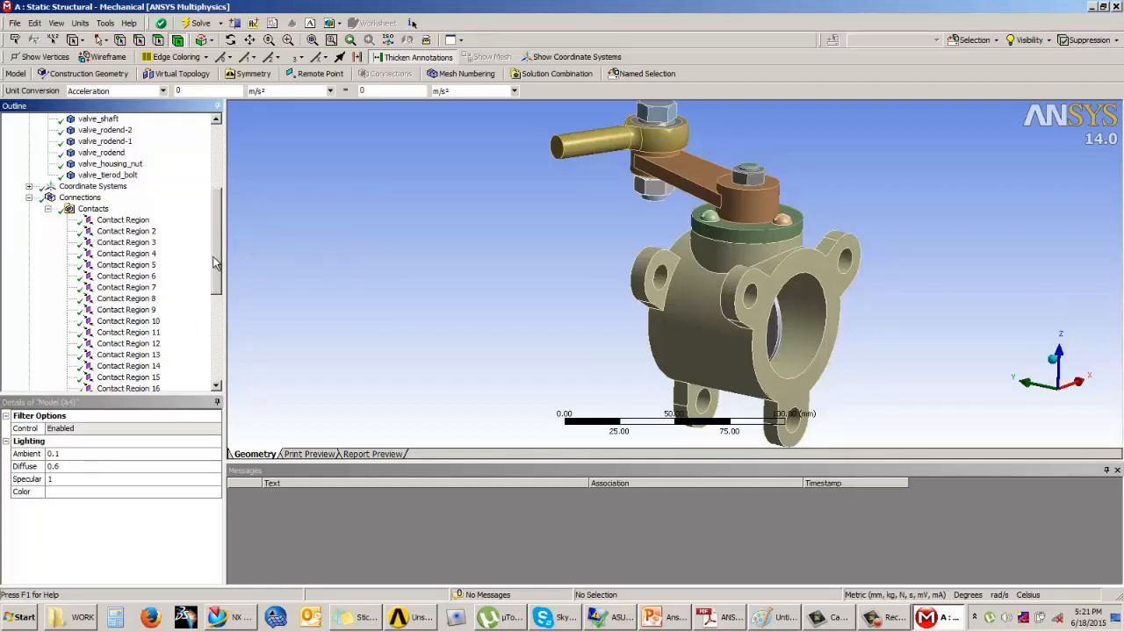
pyautogui.moveTo(215, 264); pyautogui.dragTo(216, 286)
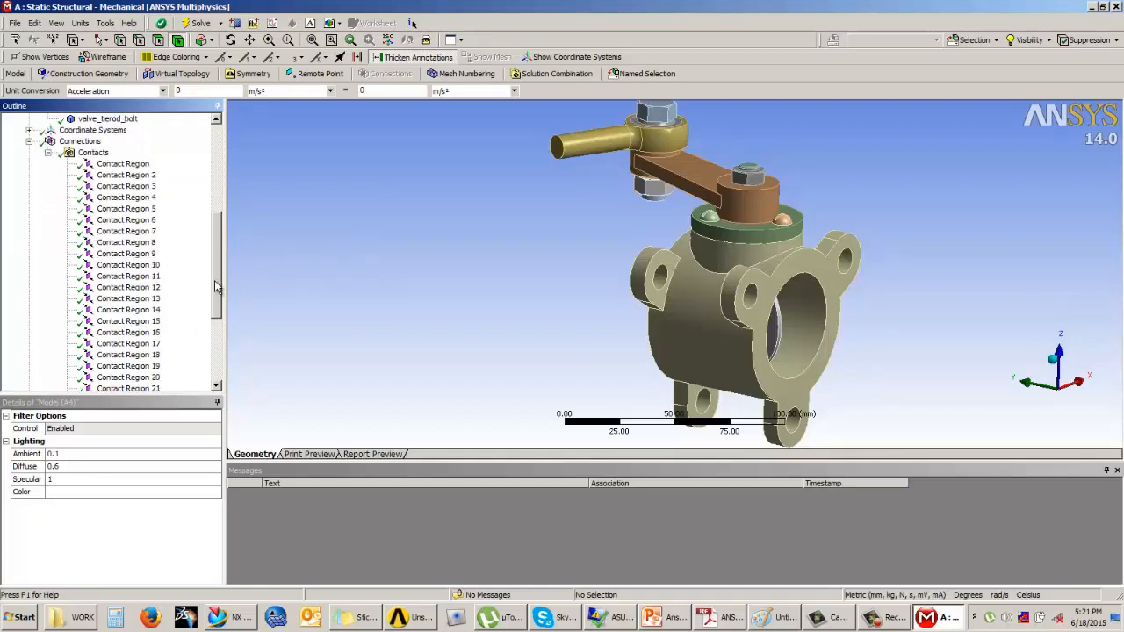
pyautogui.click(123, 164)
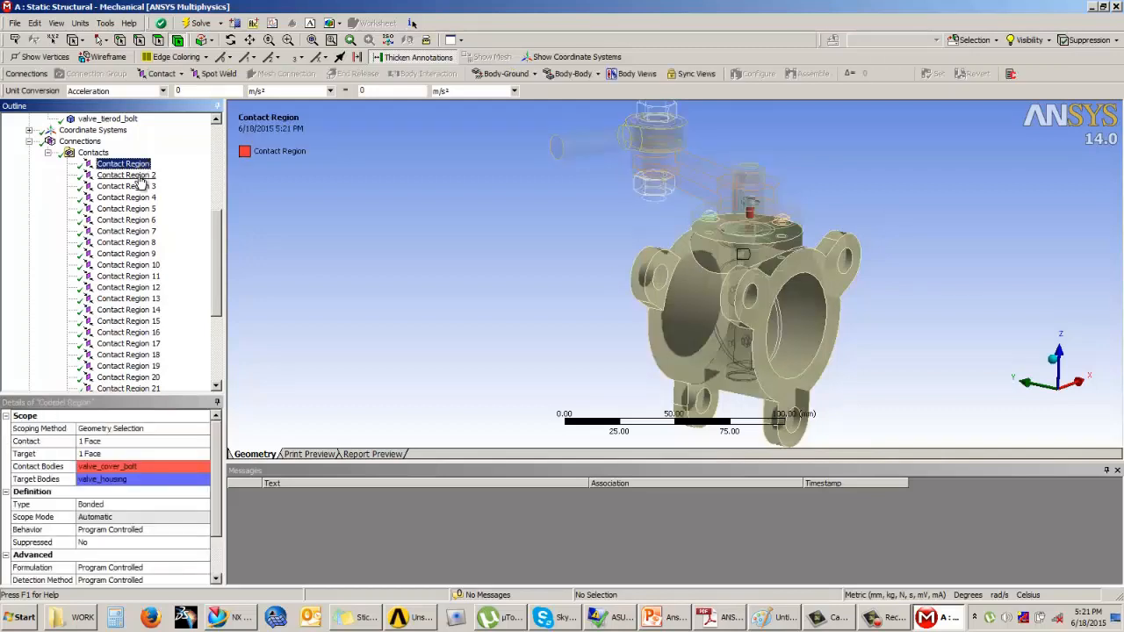
pyautogui.click(137, 175)
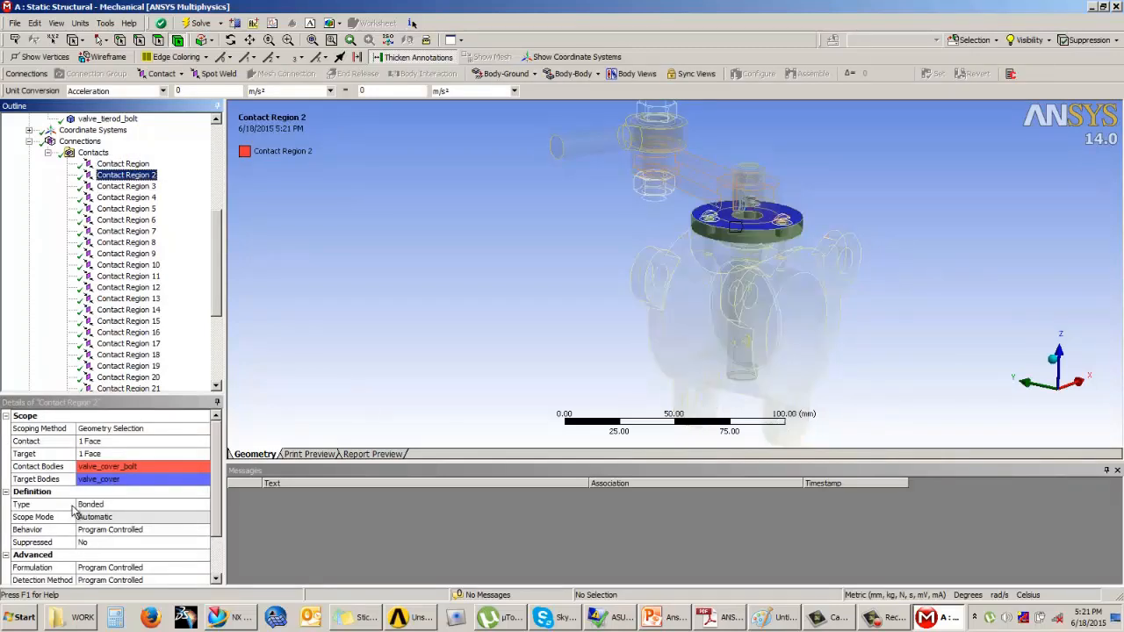
pyautogui.click(132, 186)
pyautogui.click(134, 197)
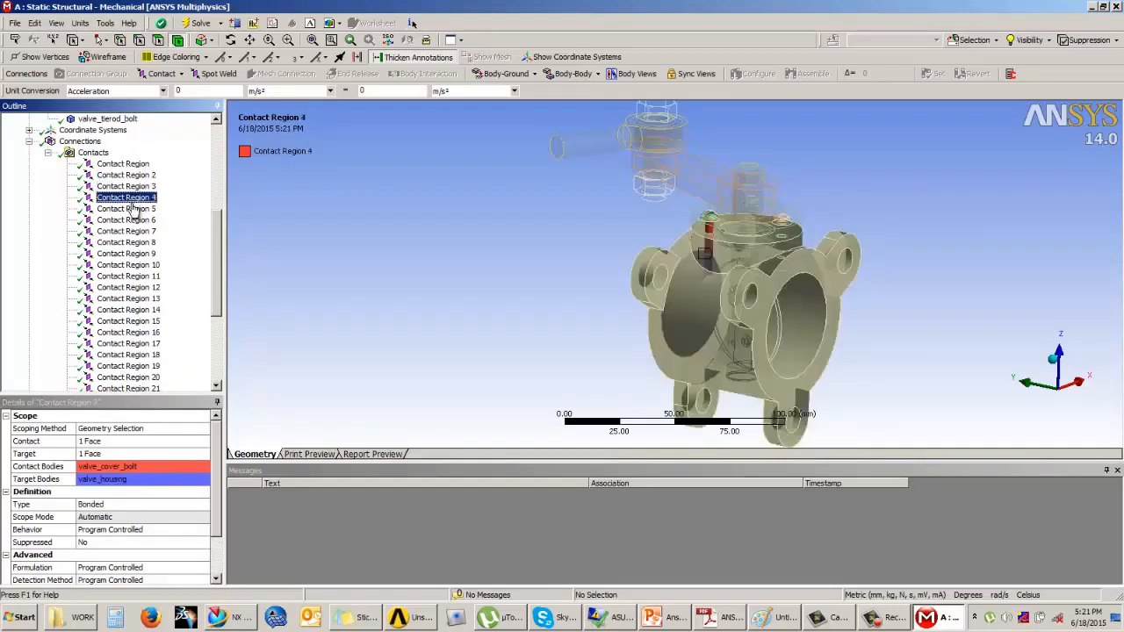
pyautogui.click(136, 209)
pyautogui.click(132, 220)
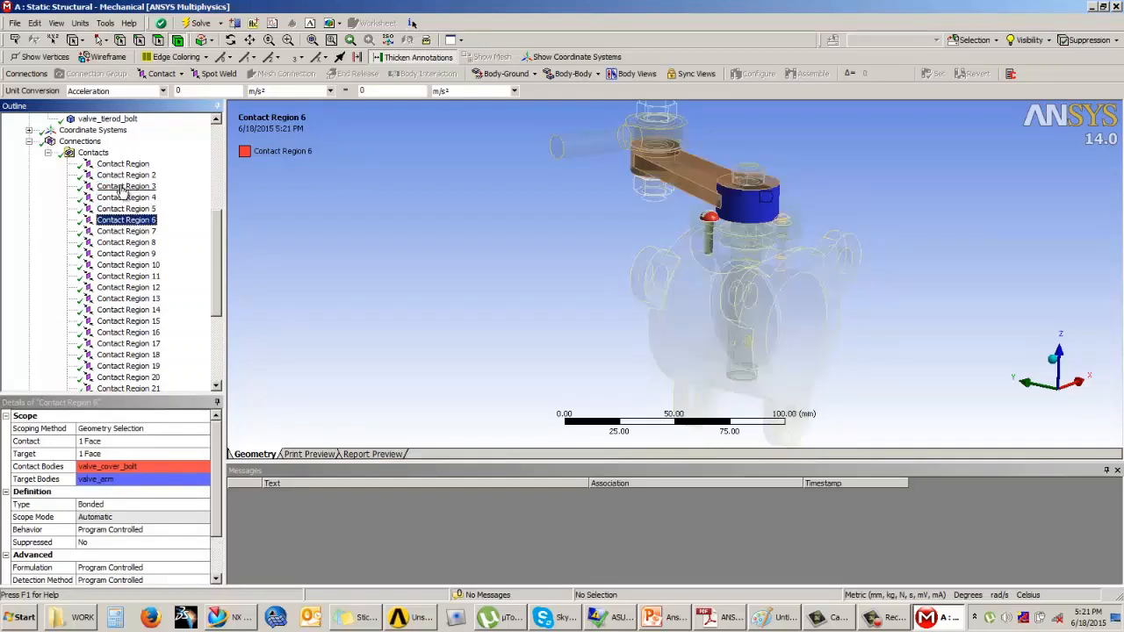
pyautogui.click(130, 231)
pyautogui.click(126, 244)
# Inspect the first contact region between valve_cover_bolt and valve_housing, including the contact types available for it
pyautogui.click(123, 164)
pyautogui.moveTo(550, 303); pyautogui.dragTo(677, 247, button='middle')
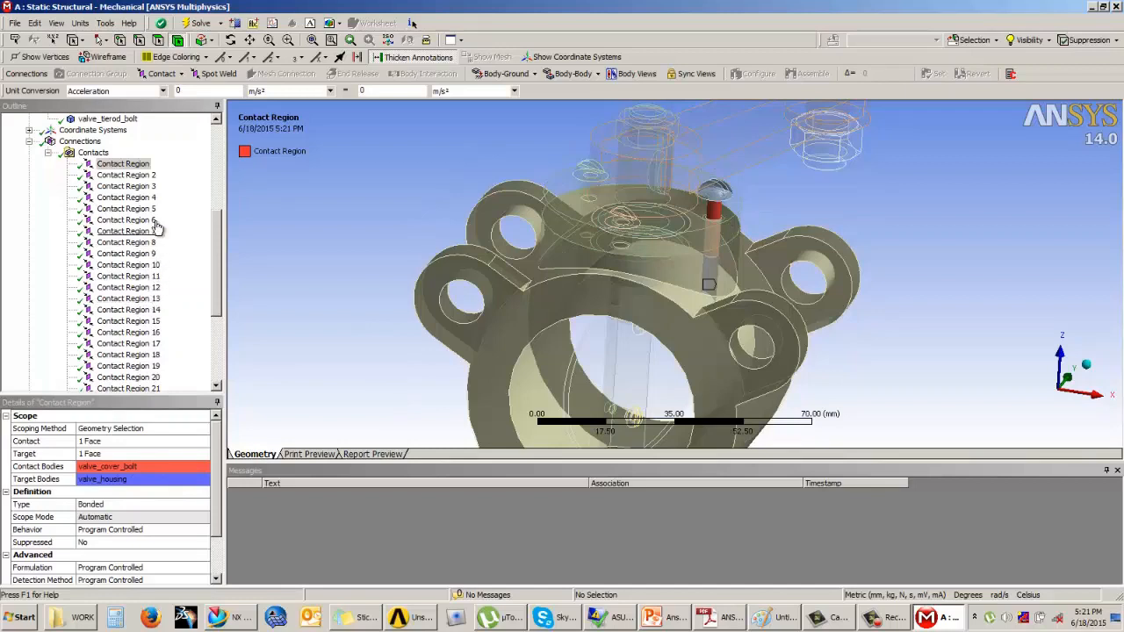
pyautogui.click(137, 166)
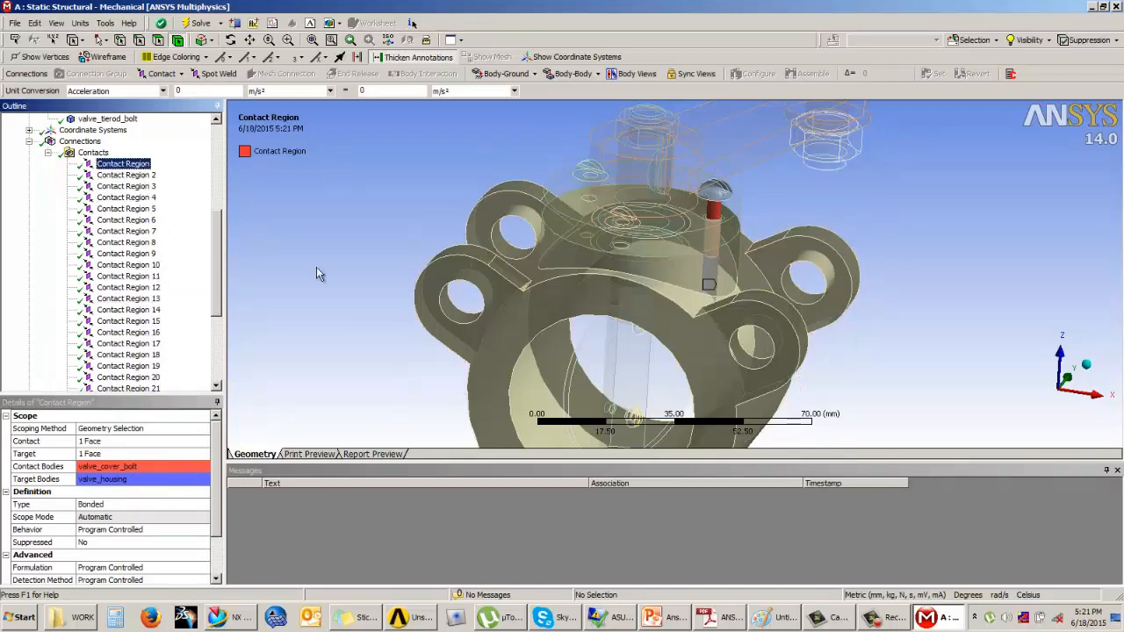
pyautogui.click(125, 177)
pyautogui.click(127, 166)
pyautogui.scroll(2, 176, 233)
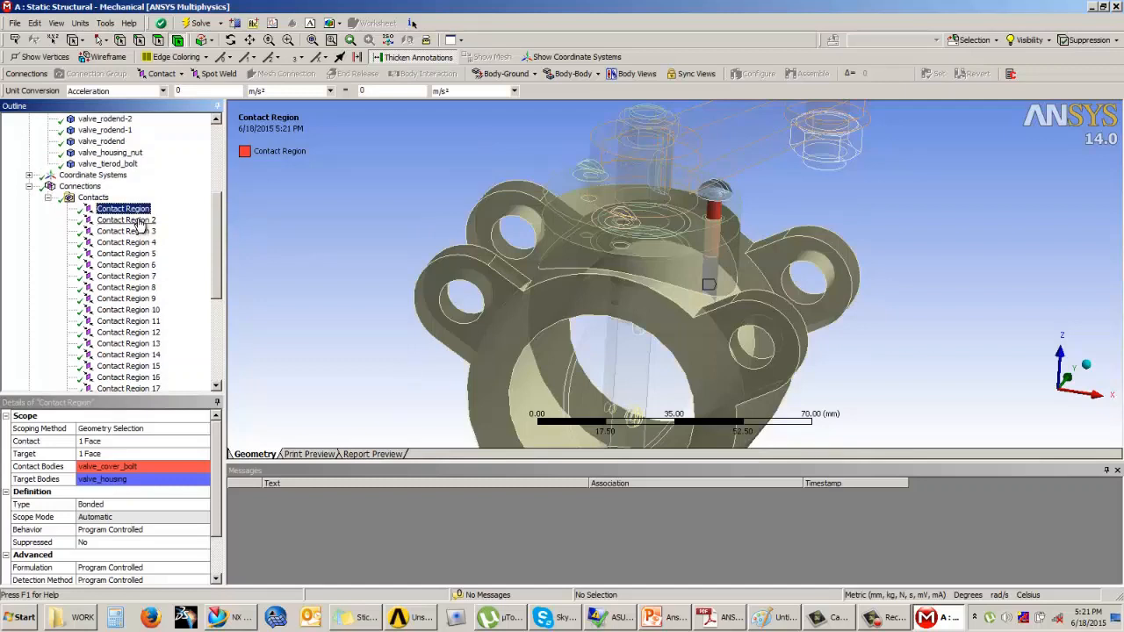
pyautogui.click(132, 505)
pyautogui.click(204, 506)
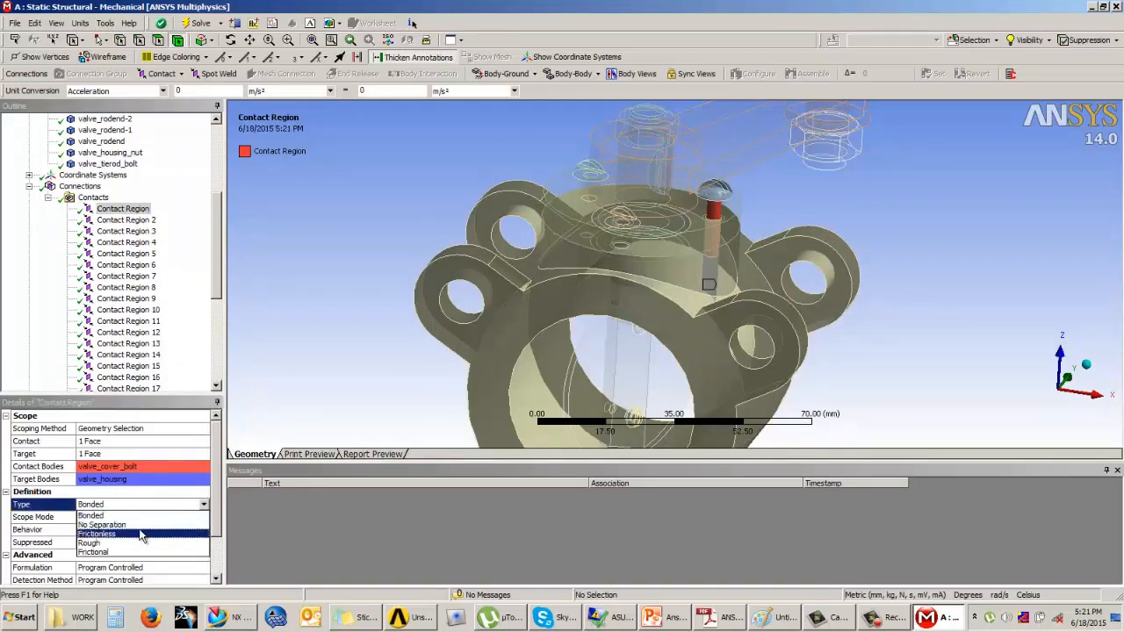
pyautogui.click(39, 358)
# Examine the valve_arm and valve_cover bodies in the assembly, looking closely at where they touch each other
pyautogui.moveTo(217, 305); pyautogui.dragTo(217, 326)
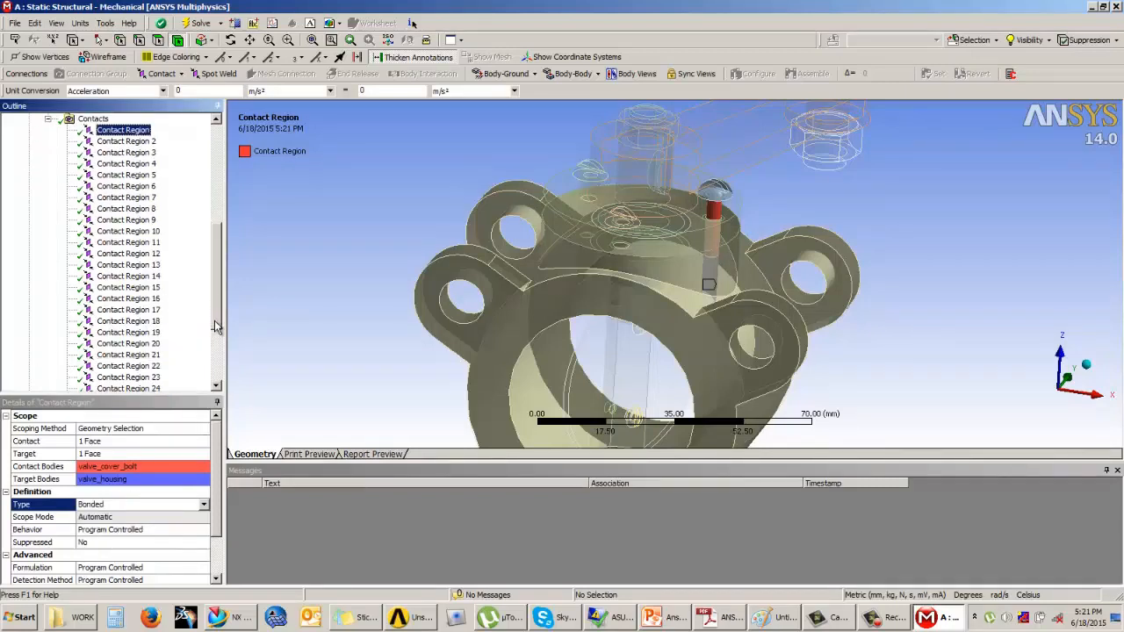
pyautogui.scroll(4, 215, 319)
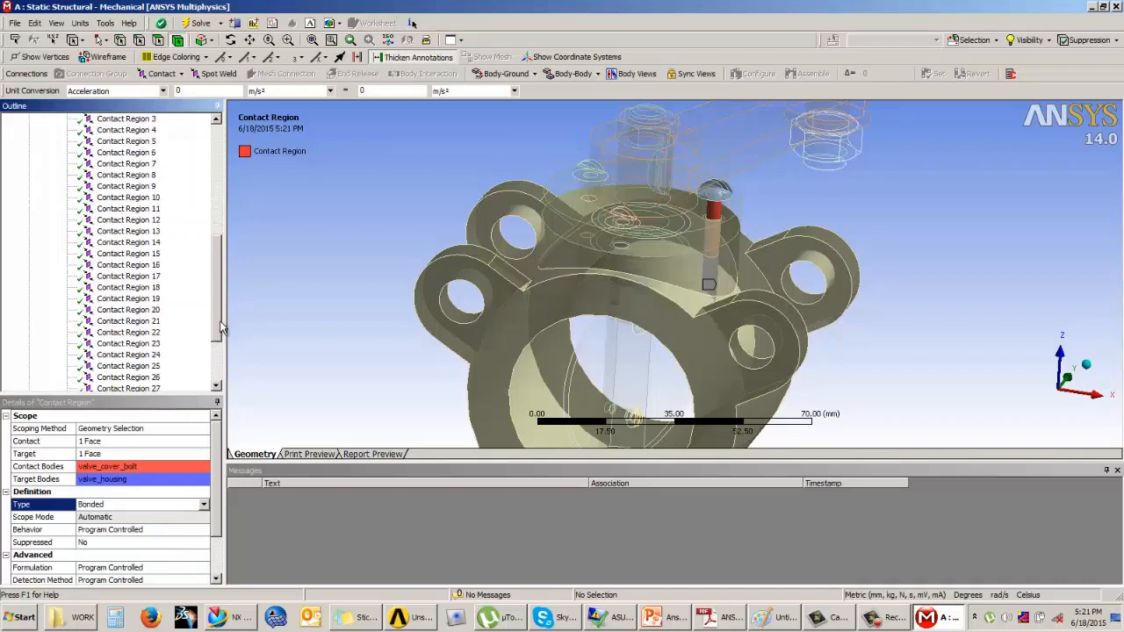
pyautogui.scroll(4, 519, 289)
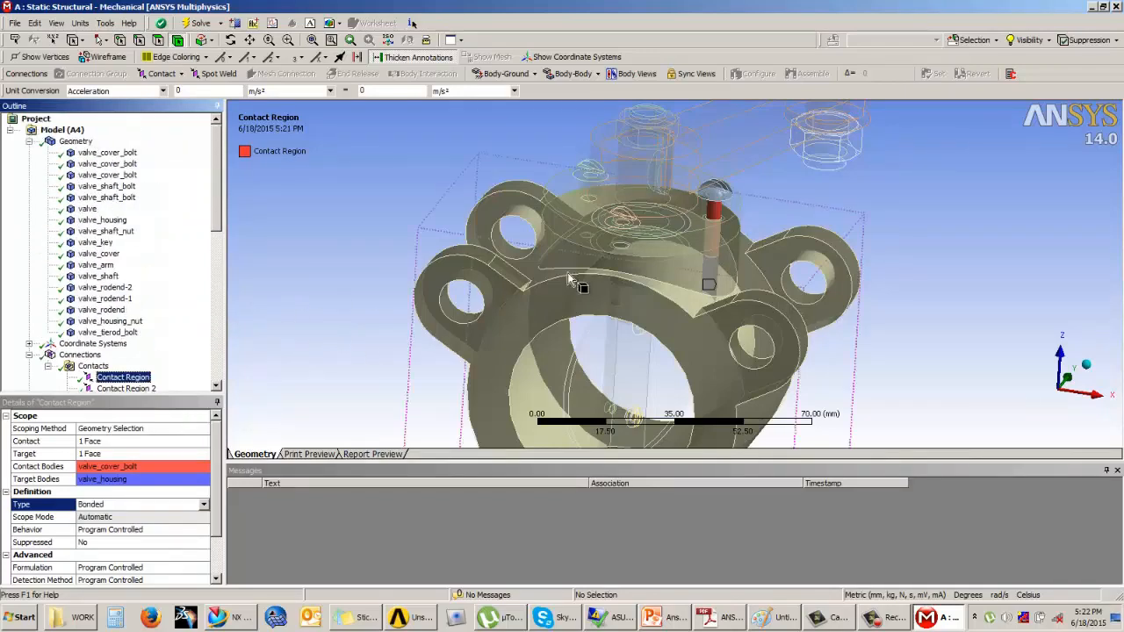
pyautogui.scroll(2, 753, 334)
pyautogui.scroll(-3, 748, 330)
pyautogui.scroll(-3, 746, 332)
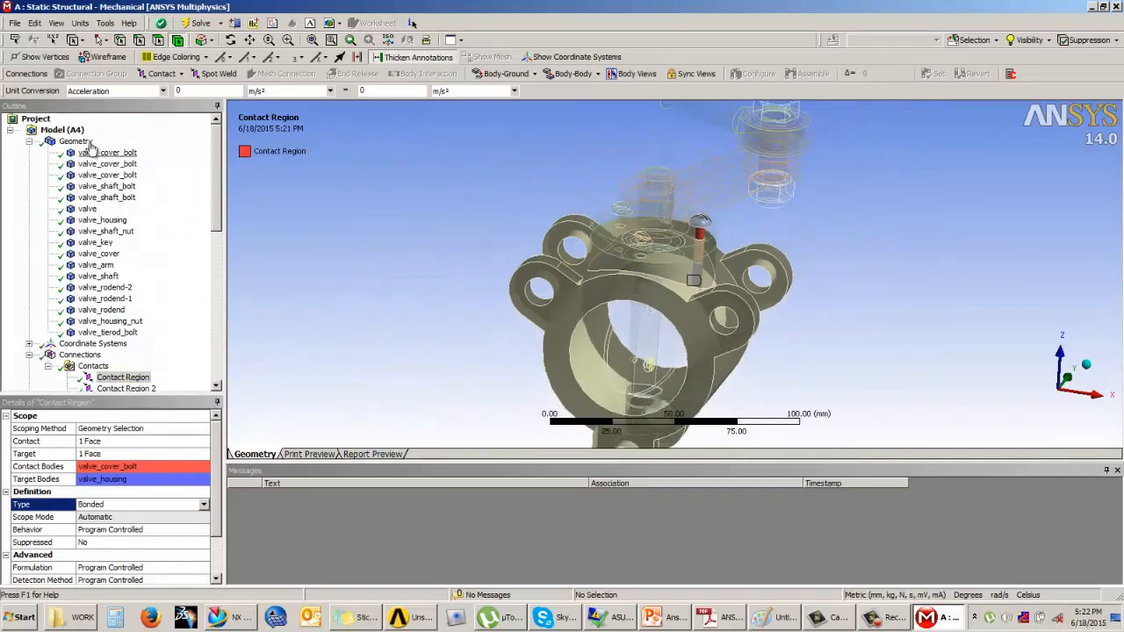
pyautogui.click(68, 130)
pyautogui.moveTo(619, 283); pyautogui.dragTo(643, 303, button='middle')
pyautogui.moveTo(694, 277); pyautogui.dragTo(735, 219, button='middle')
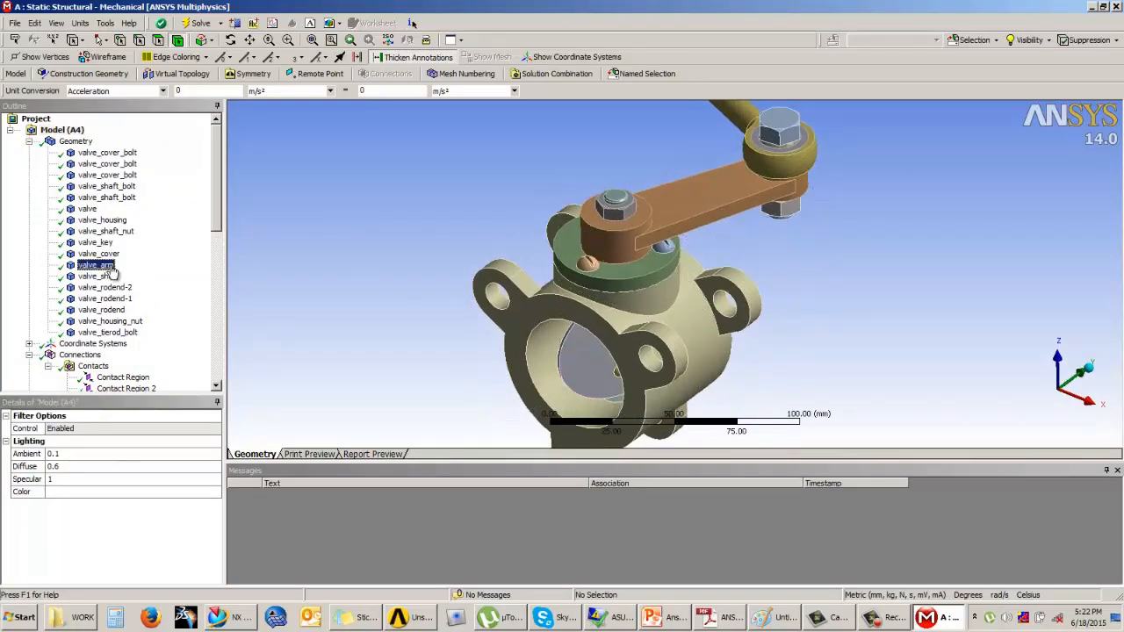
pyautogui.click(107, 264)
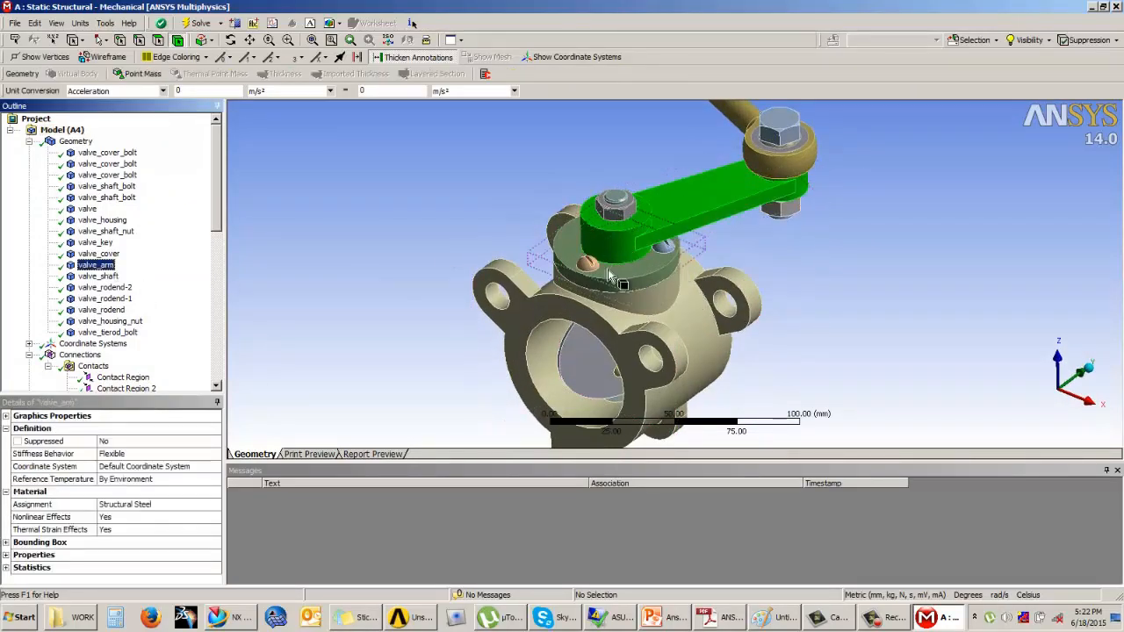
pyautogui.click(98, 253)
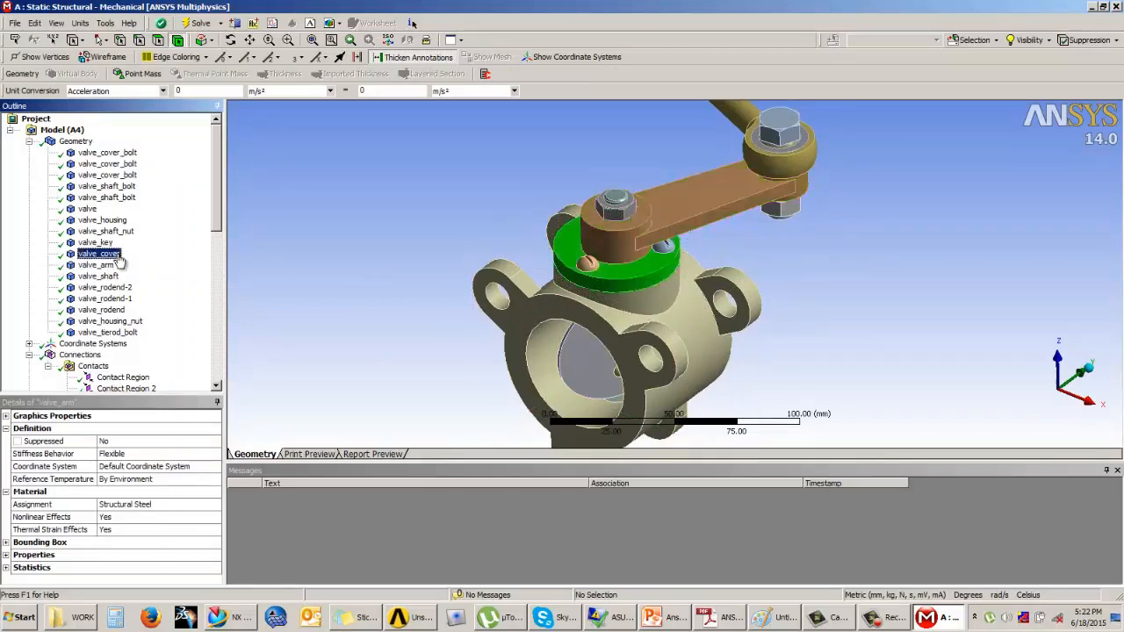
pyautogui.moveTo(639, 293); pyautogui.dragTo(639, 212, button='middle')
pyautogui.scroll(3, 633, 224)
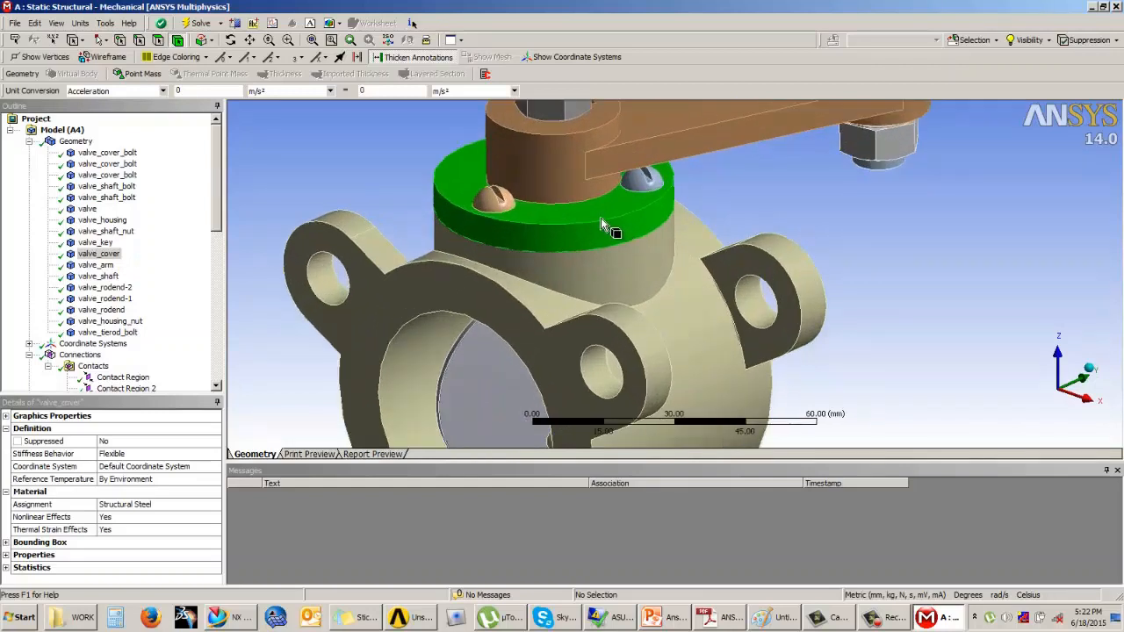
pyautogui.click(91, 265)
pyautogui.click(90, 255)
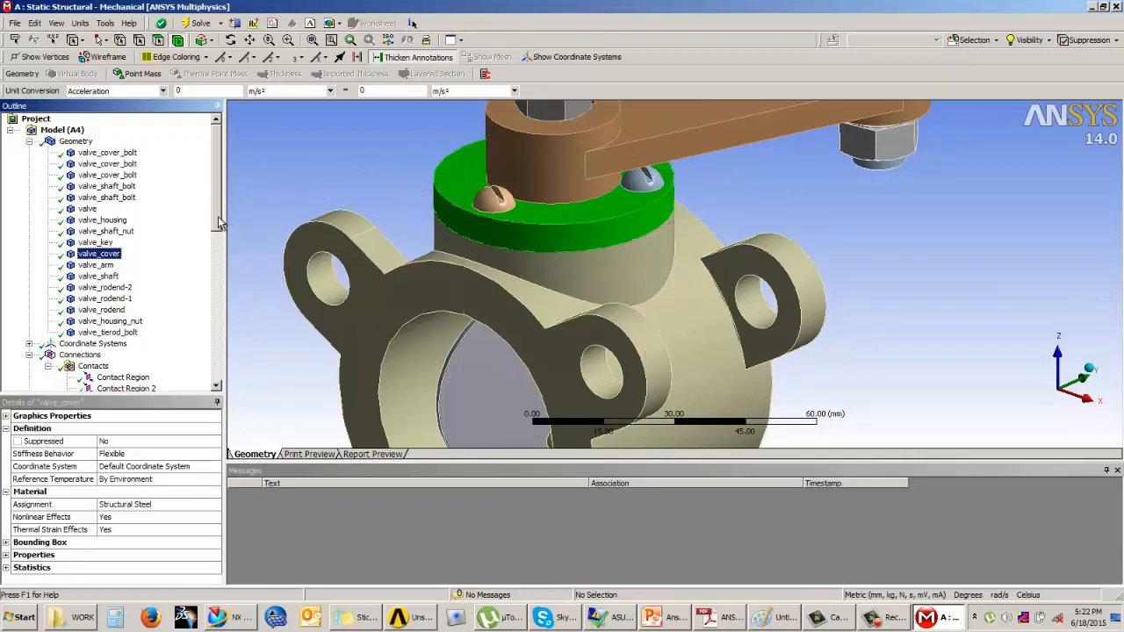
pyautogui.scroll(-1, 221, 231)
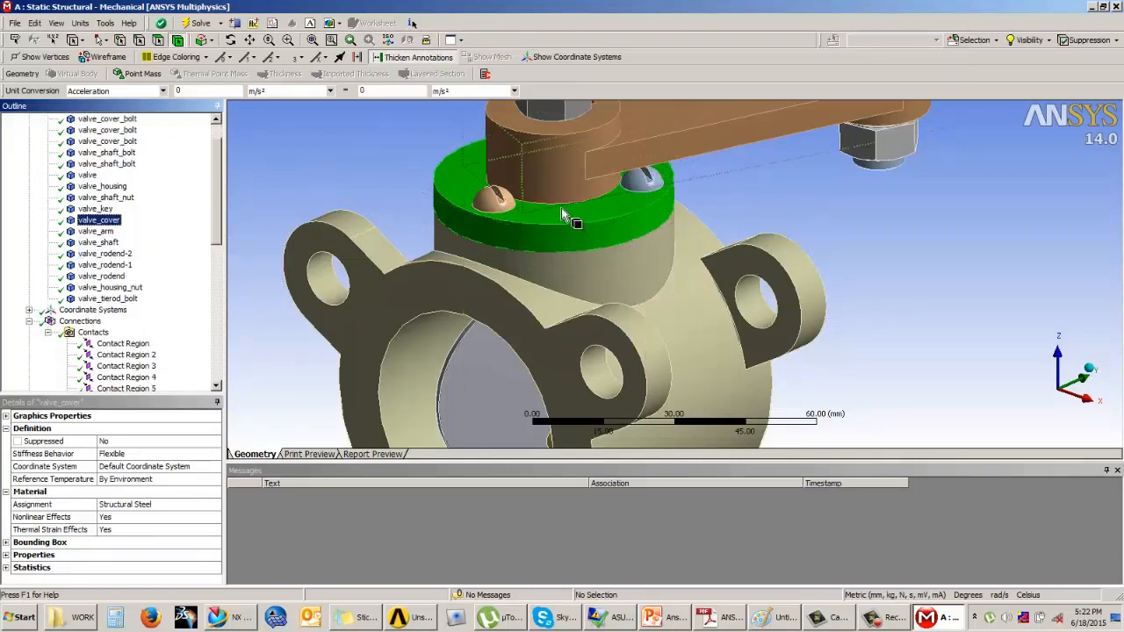
# Find the contact region between valve_cover and valve_arm and make it Frictional with a friction coefficient of 0.6
pyautogui.moveTo(220, 230); pyautogui.dragTo(221, 321)
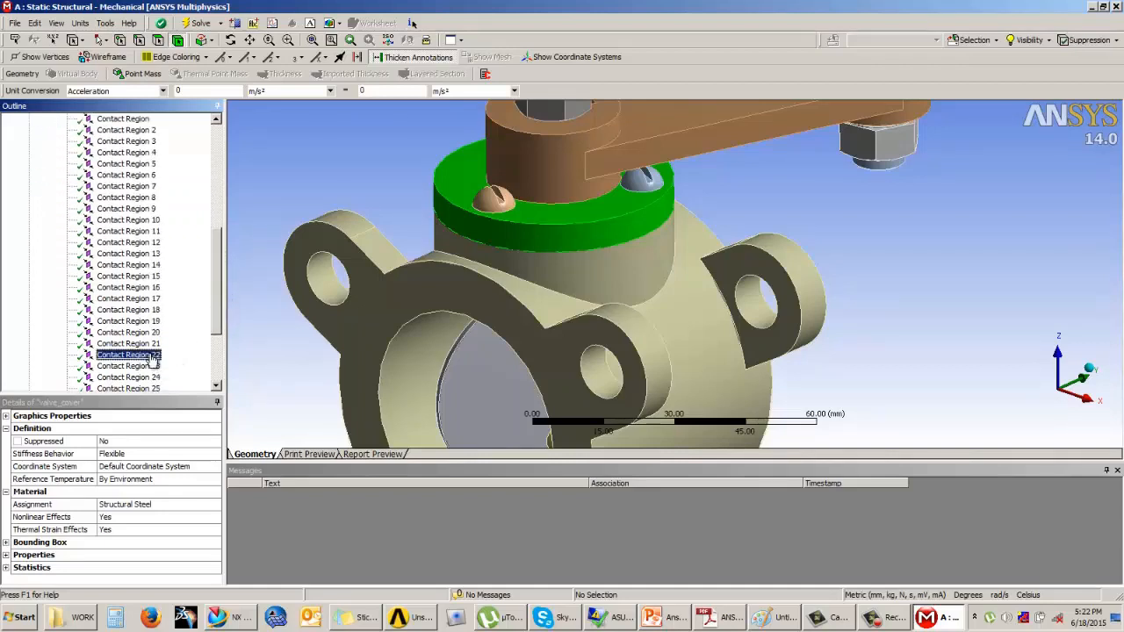
pyautogui.click(151, 355)
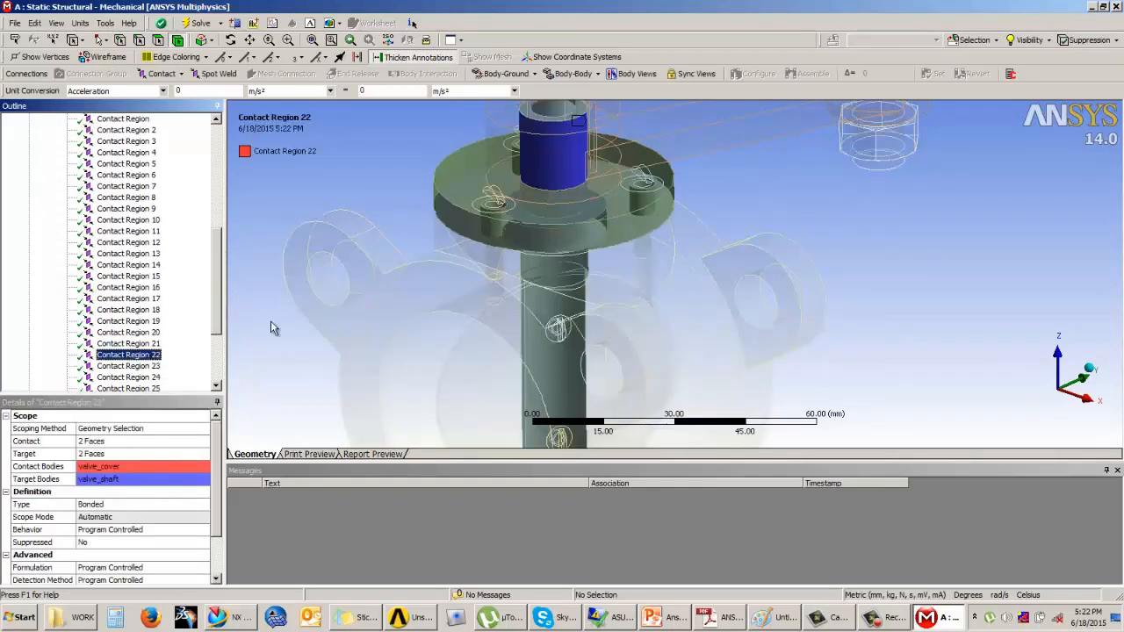
pyautogui.click(148, 347)
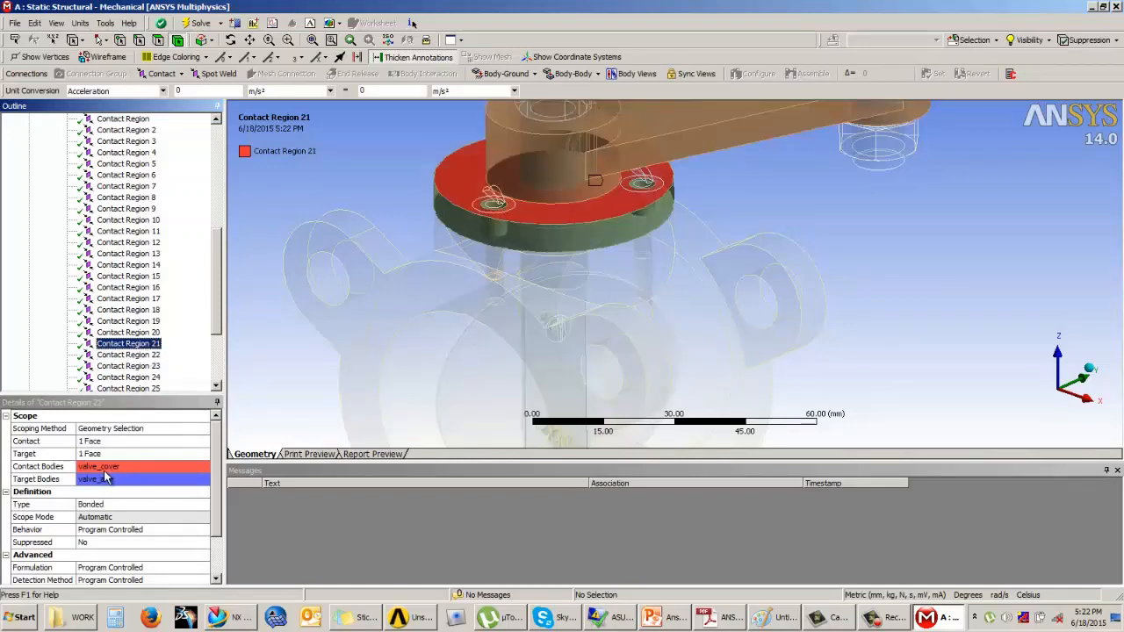
pyautogui.click(149, 346)
pyautogui.scroll(-4, 215, 327)
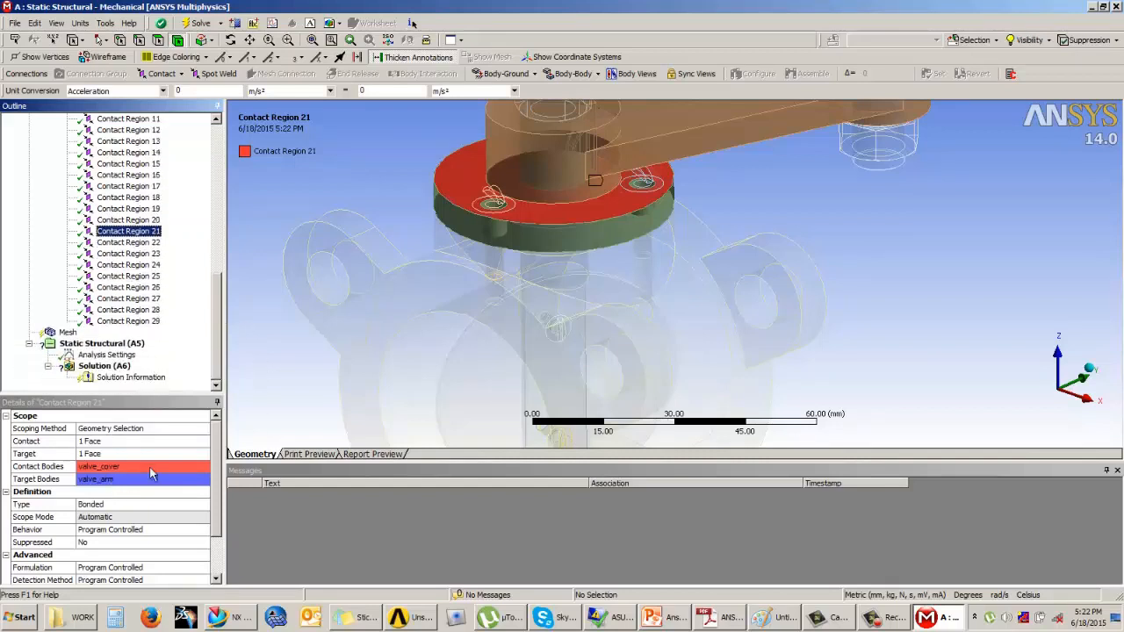
pyautogui.click(172, 506)
pyautogui.click(203, 506)
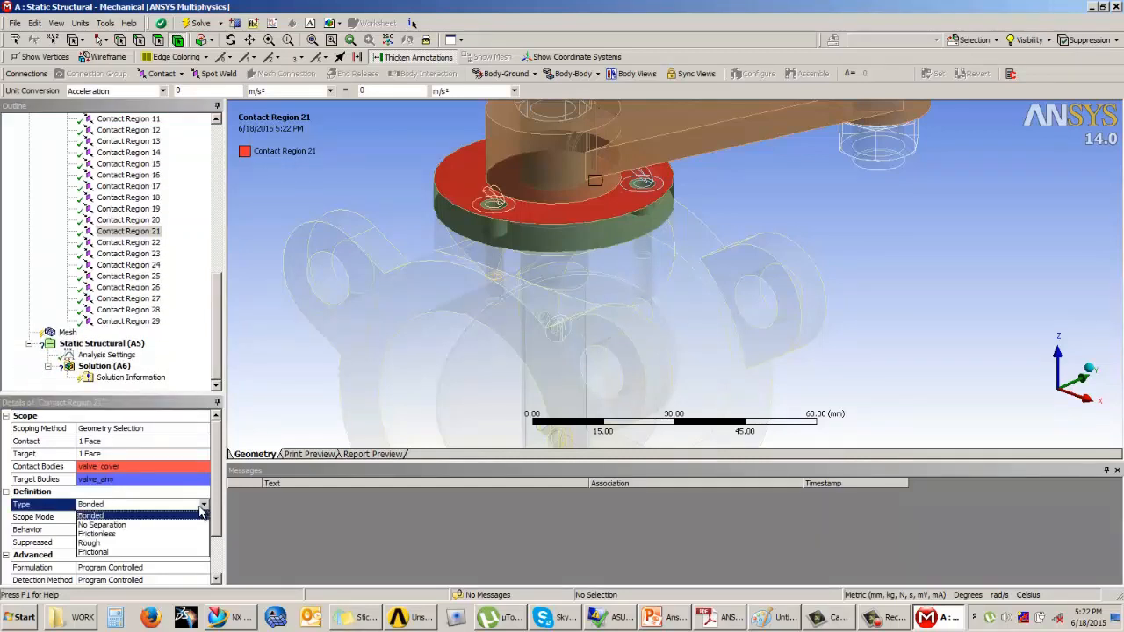
pyautogui.click(122, 552)
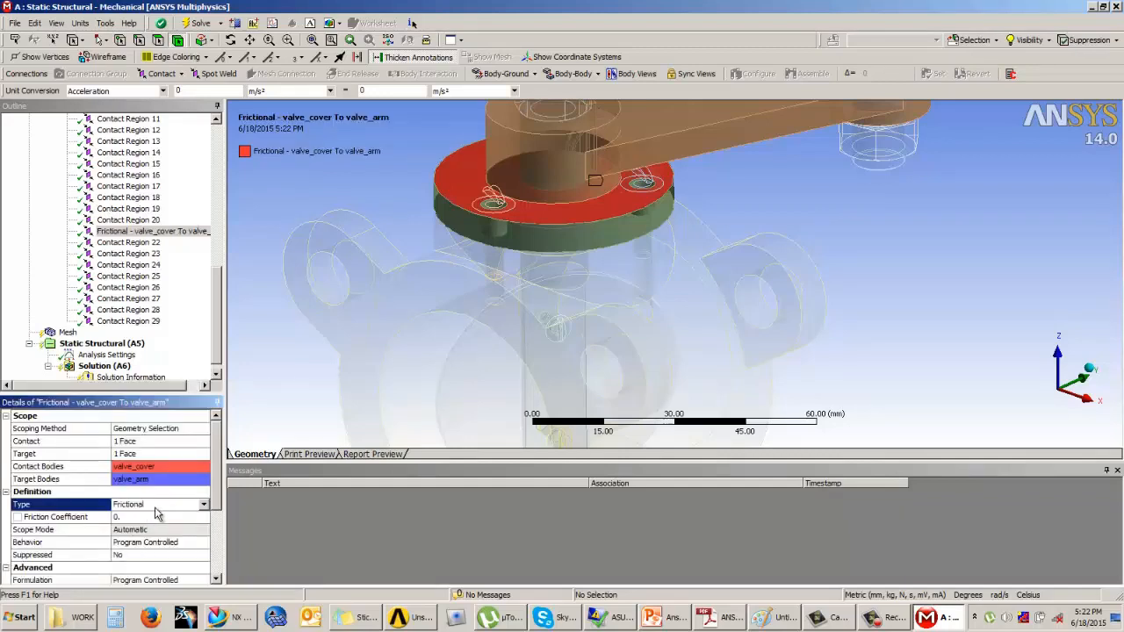
pyautogui.click(118, 518)
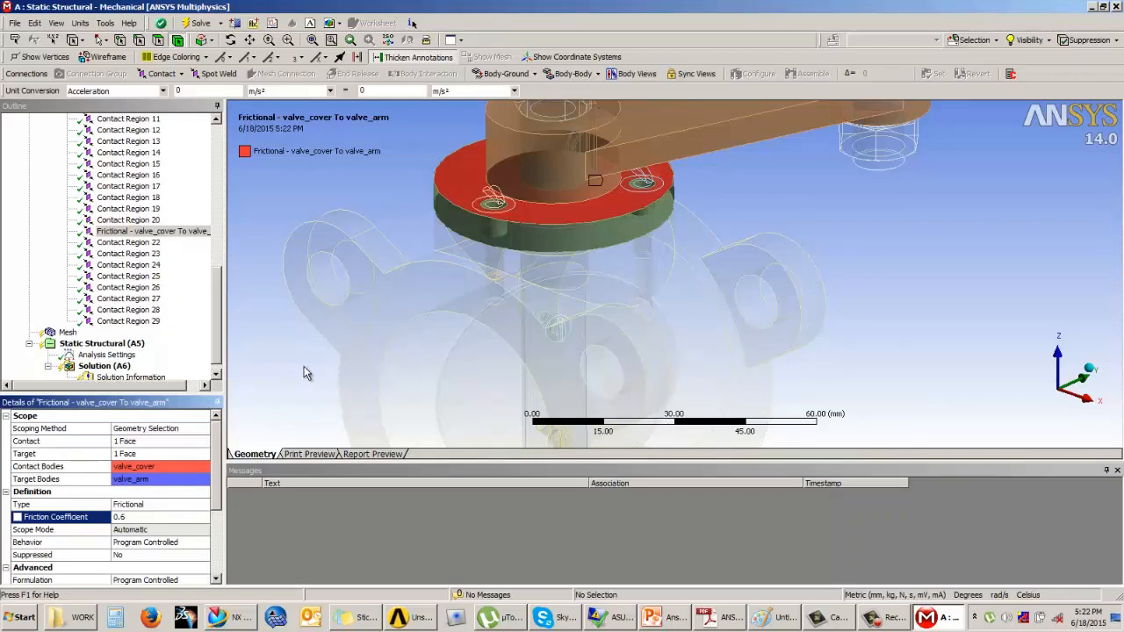
# Inspect Contact Region 26 between the rod end bodies, and examine the valve, valve_housing and valve_cover bodies in the assembly
pyautogui.moveTo(447, 372); pyautogui.dragTo(528, 353, button='middle')
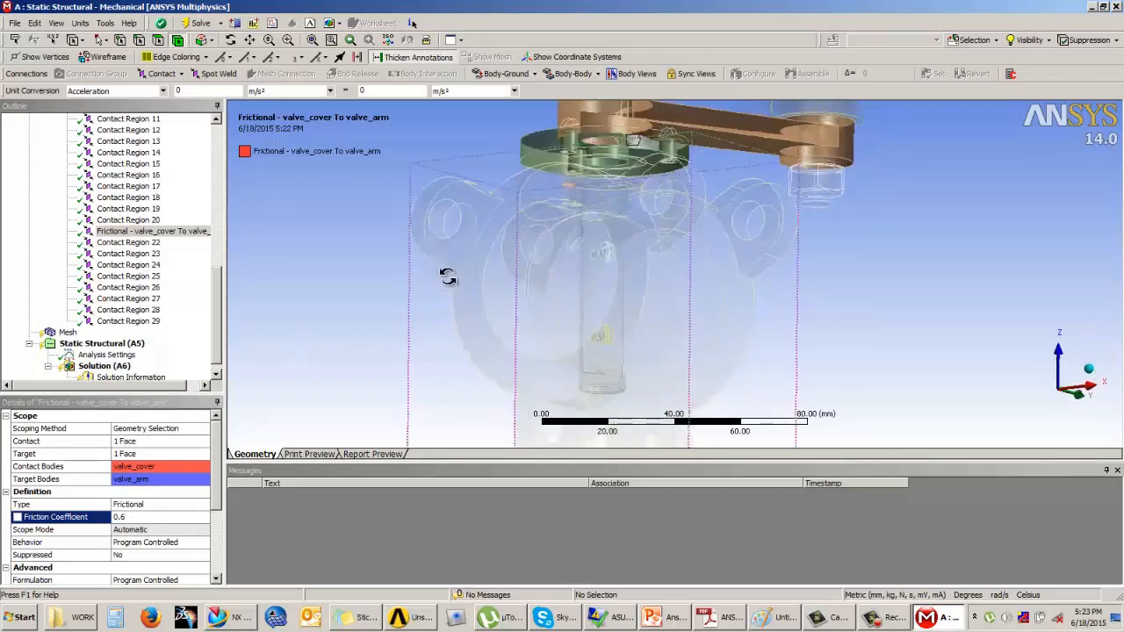
pyautogui.click(150, 287)
pyautogui.moveTo(343, 306); pyautogui.dragTo(427, 325, button='middle')
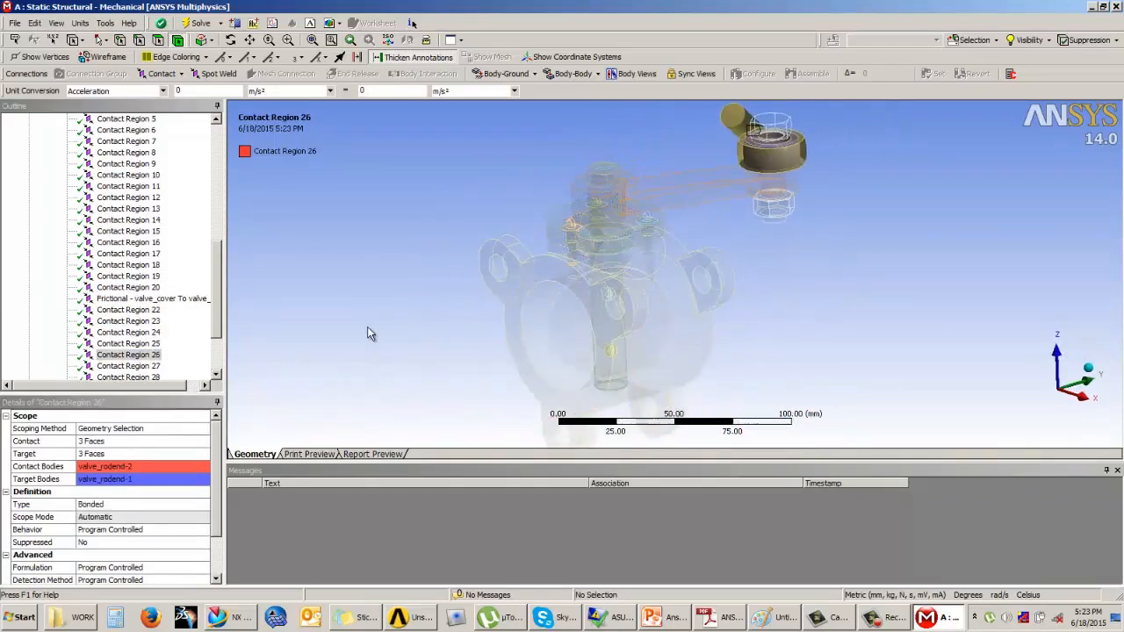
pyautogui.scroll(10, 215, 271)
pyautogui.click(61, 130)
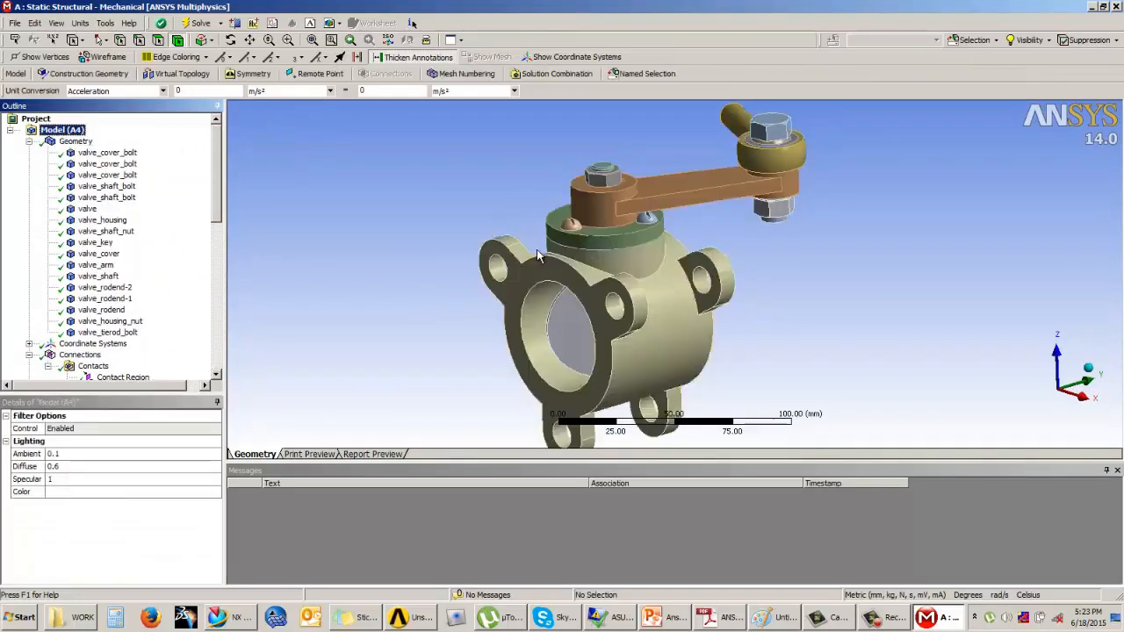
pyautogui.scroll(5, 630, 312)
pyautogui.moveTo(631, 312); pyautogui.dragTo(733, 252, button='middle')
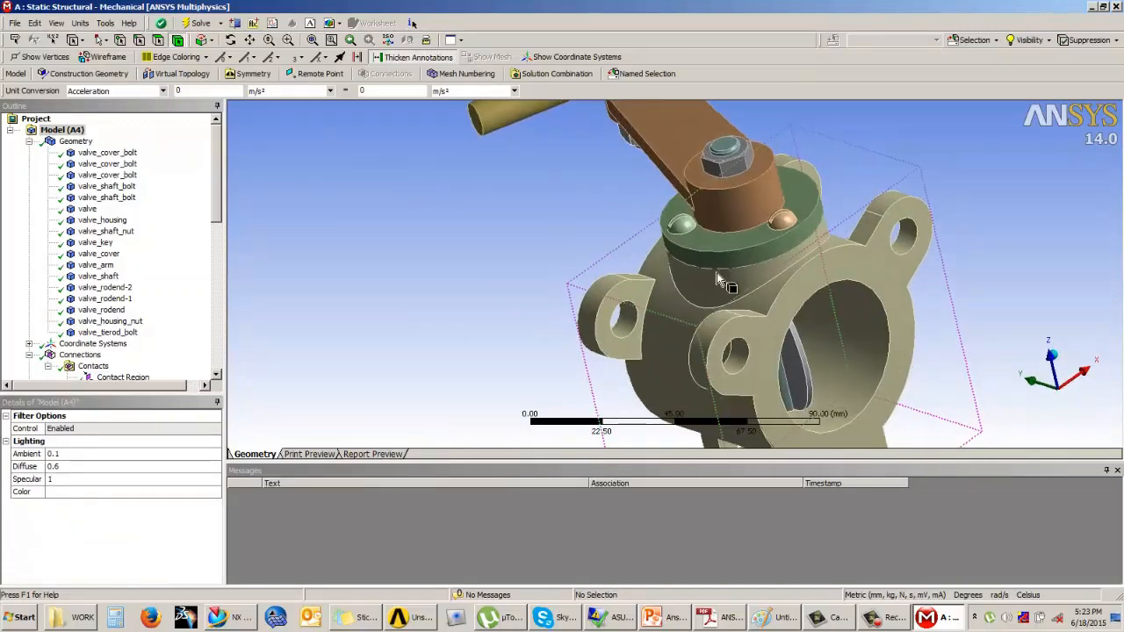
pyautogui.click(88, 209)
pyautogui.click(103, 220)
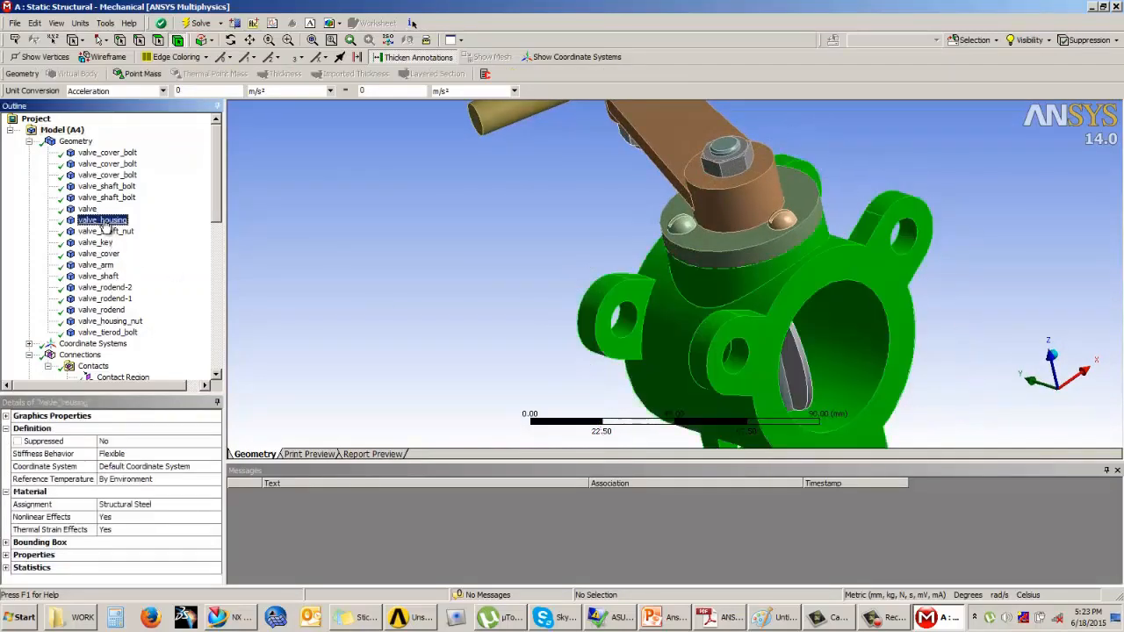
pyautogui.click(98, 253)
pyautogui.moveTo(633, 290); pyautogui.dragTo(773, 259, button='middle')
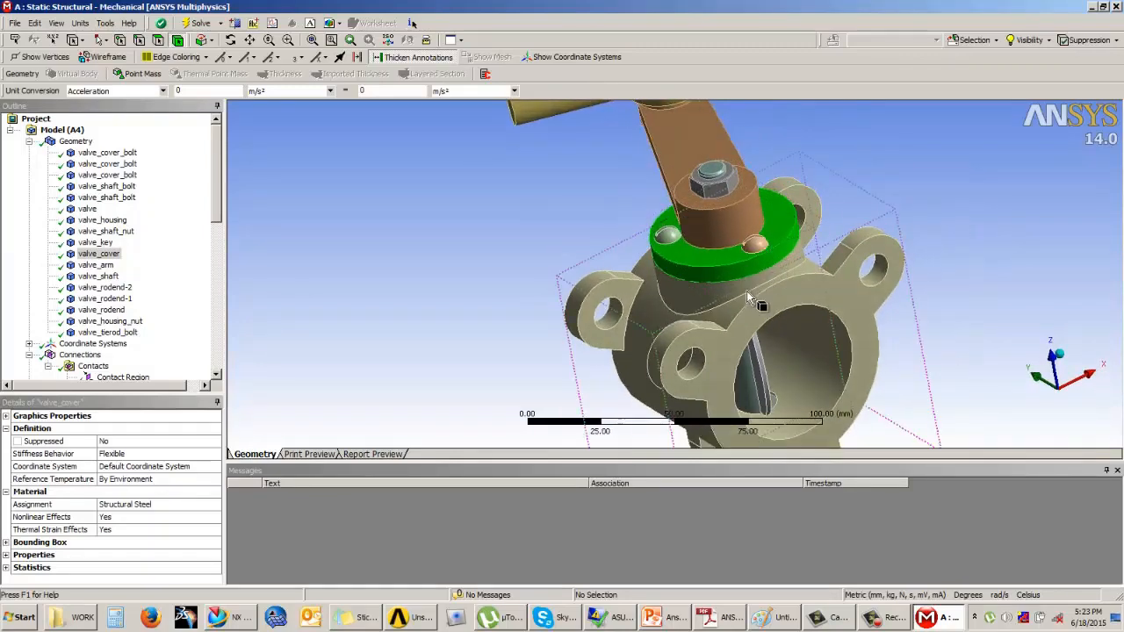
# Examine the valve_cover body on the housing, and review the frictional contact between valve_cover and valve_arm
pyautogui.moveTo(728, 320); pyautogui.dragTo(772, 294, button='middle')
pyautogui.moveTo(629, 312); pyautogui.dragTo(646, 335, button='middle')
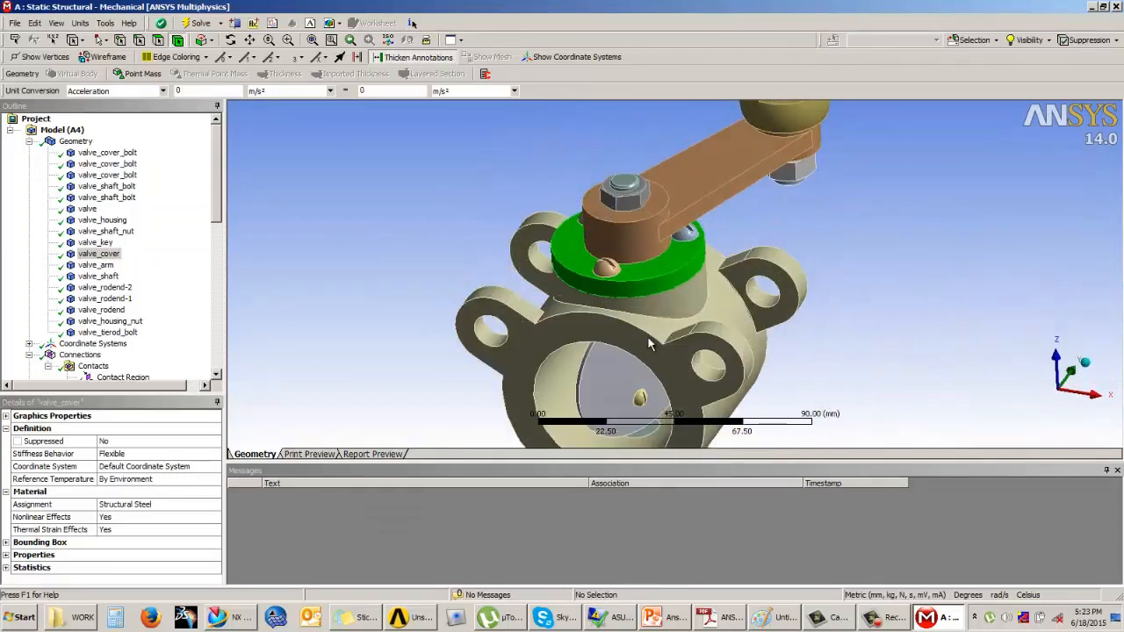
pyautogui.scroll(1, 653, 254)
pyautogui.scroll(3, 706, 306)
pyautogui.scroll(-3, 706, 306)
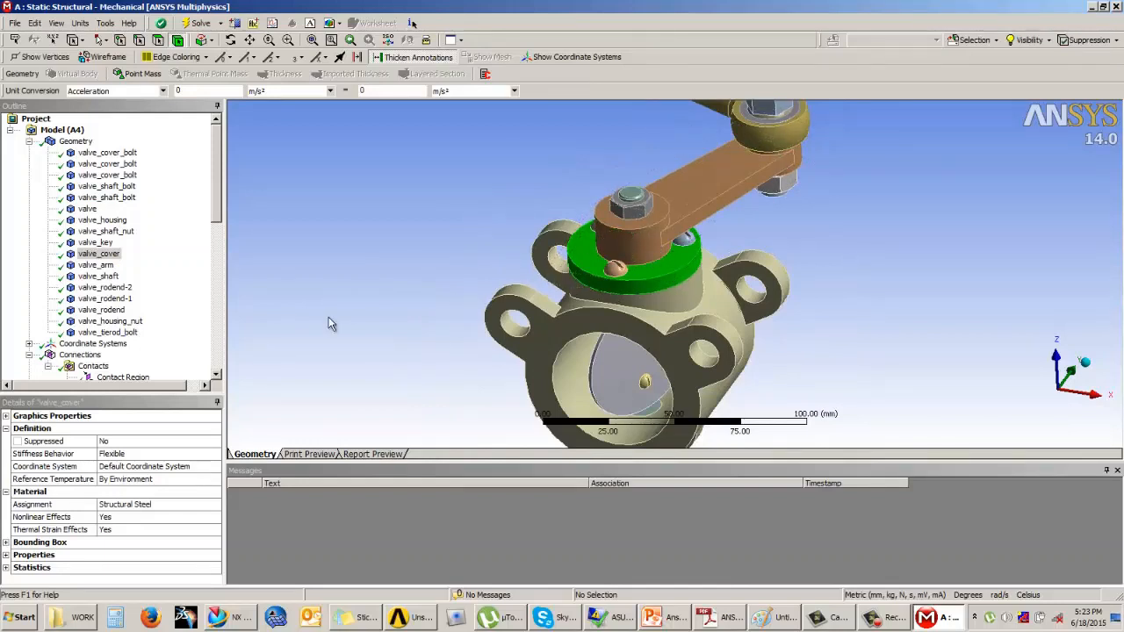
pyautogui.scroll(-8, 211, 238)
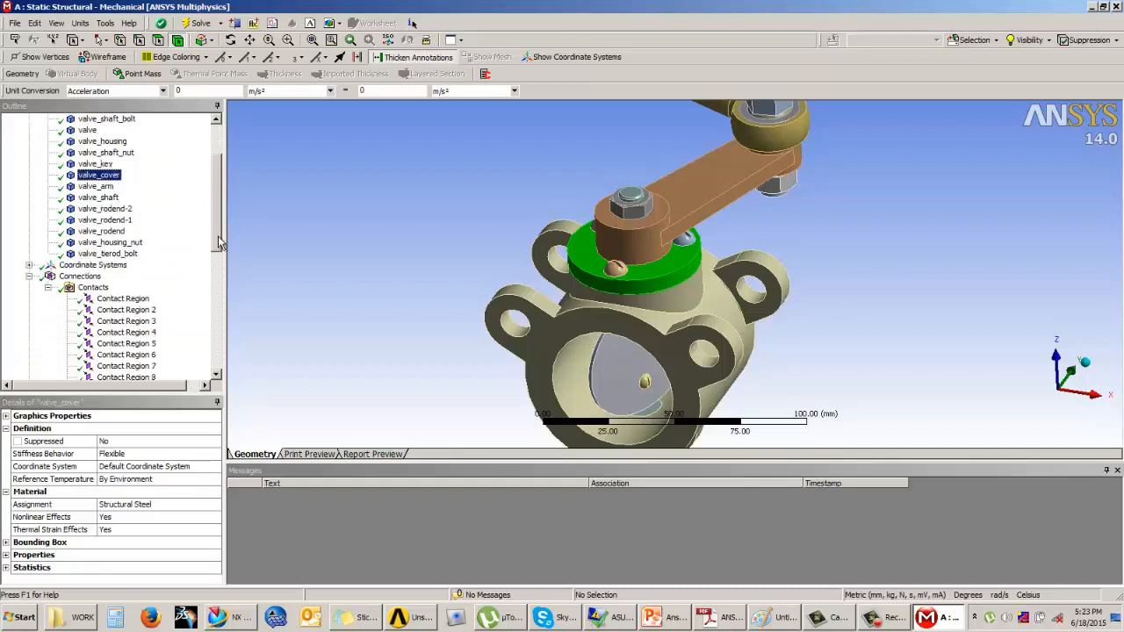
pyautogui.click(134, 326)
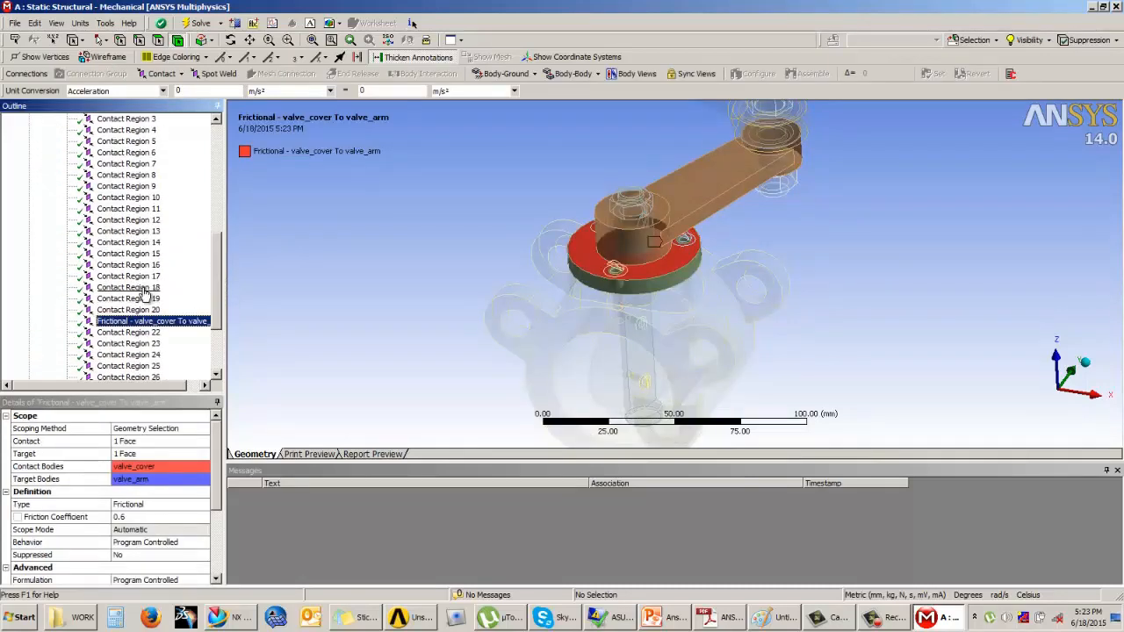
# Inspect Contact Region 18 between valve_shaft_nut and valve_shaft, and examine both bodies in the assembly
pyautogui.click(144, 290)
pyautogui.moveTo(658, 242); pyautogui.dragTo(600, 220, button='middle')
pyautogui.scroll(4, 595, 188)
pyautogui.moveTo(557, 175); pyautogui.dragTo(574, 243, button='middle')
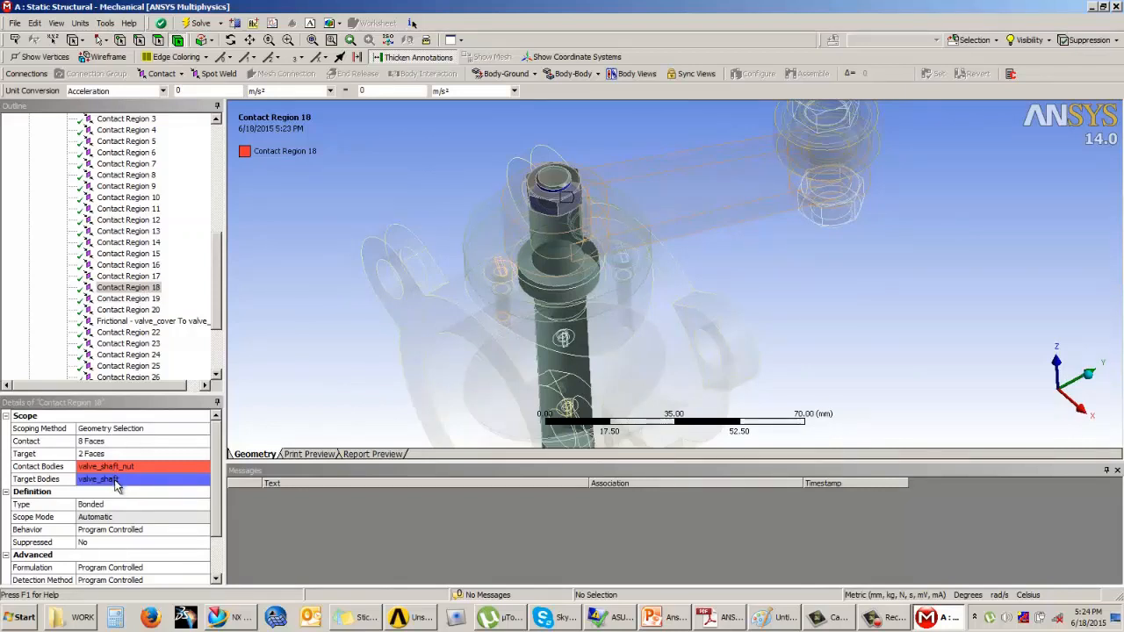
pyautogui.moveTo(217, 321); pyautogui.dragTo(224, 198)
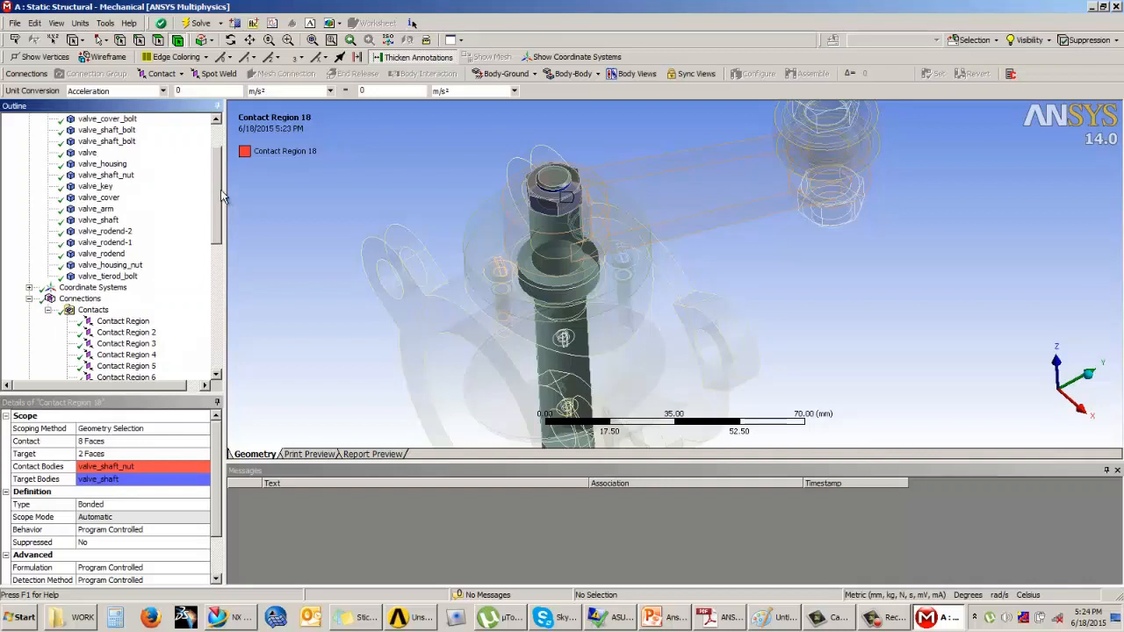
pyautogui.click(99, 221)
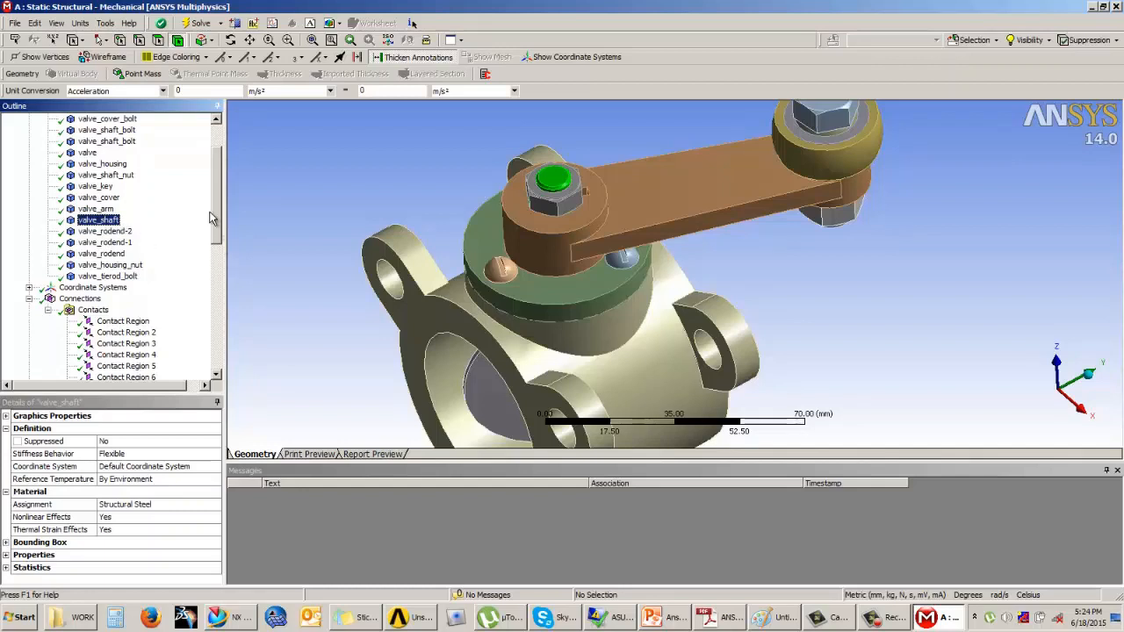
pyautogui.moveTo(216, 227); pyautogui.dragTo(221, 202)
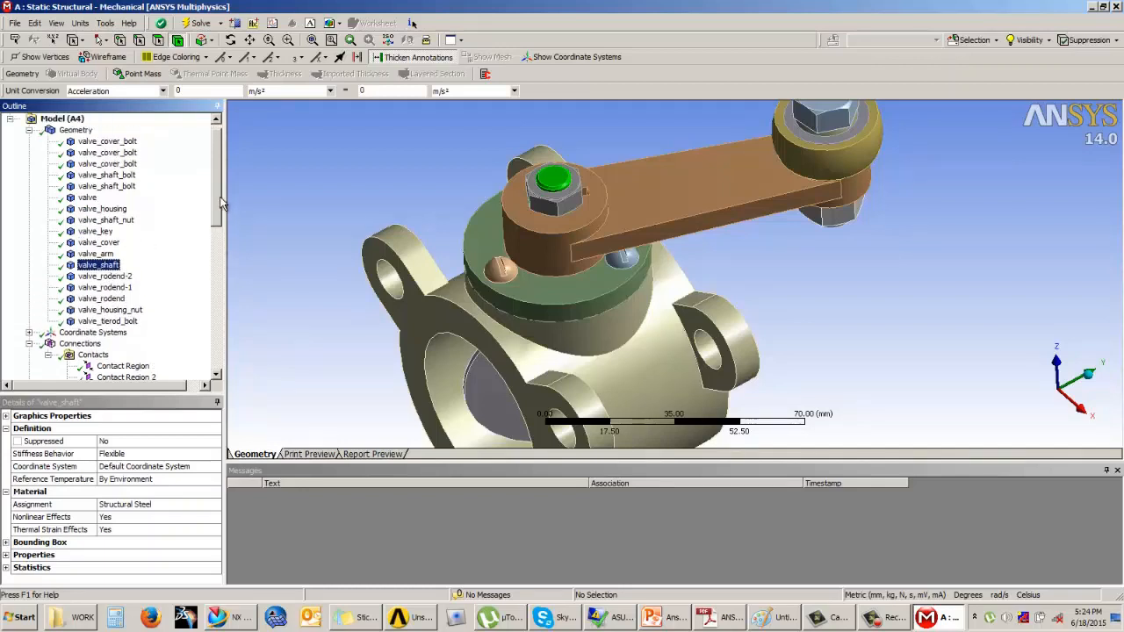
pyautogui.click(118, 221)
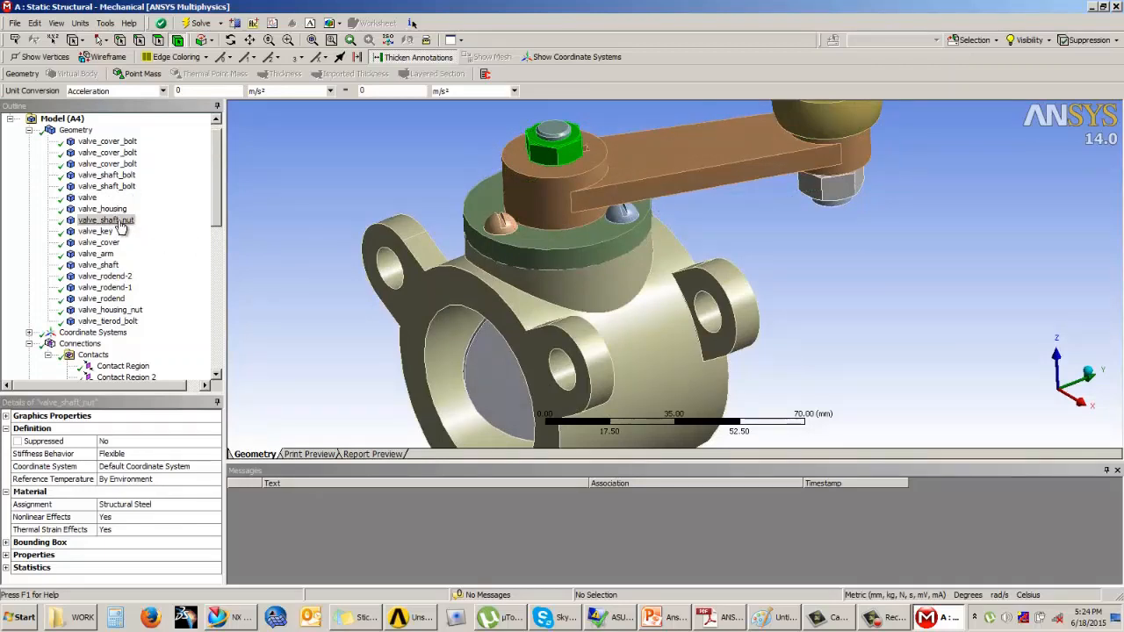
pyautogui.click(110, 265)
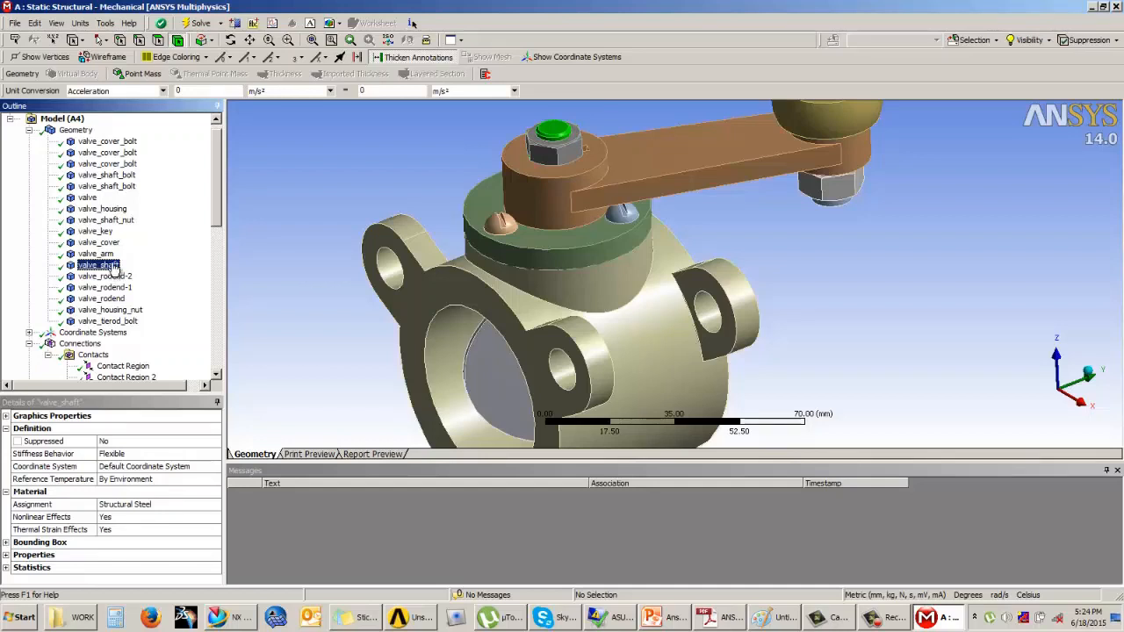
# Change the contact type of Contact Region 18, between valve_shaft_nut and valve_shaft, to No Separation
pyautogui.moveTo(216, 216); pyautogui.dragTo(220, 322)
pyautogui.click(167, 278)
pyautogui.click(132, 505)
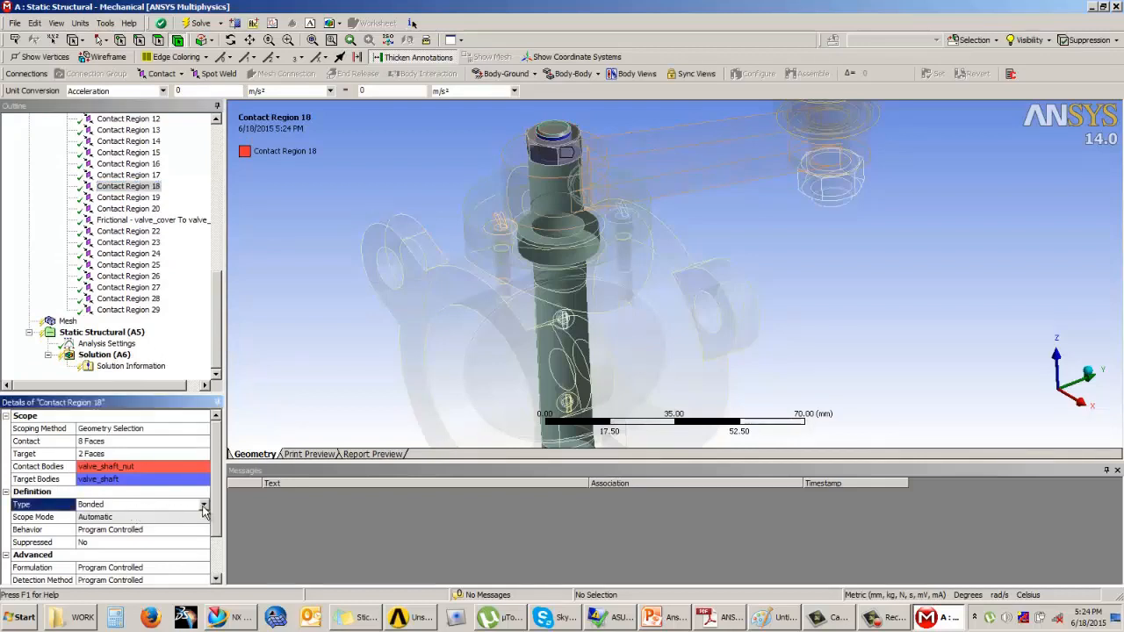
pyautogui.click(132, 505)
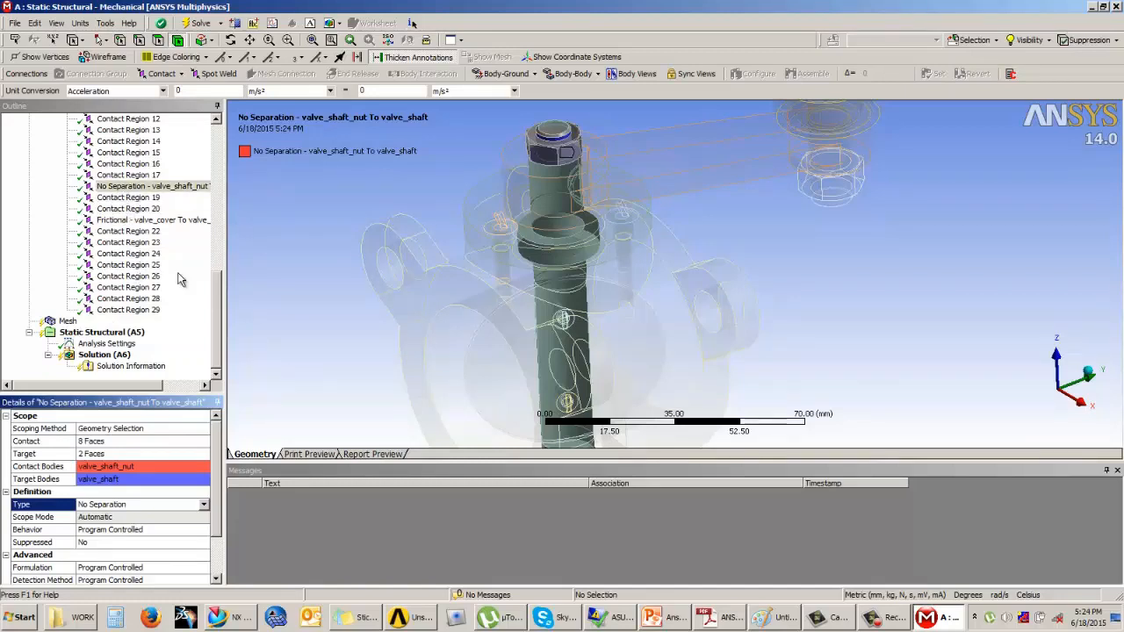
# Inspect Contact Region 14 between valve and valve_shaft, and examine both bodies inside the housing bore
pyautogui.scroll(3, 219, 298)
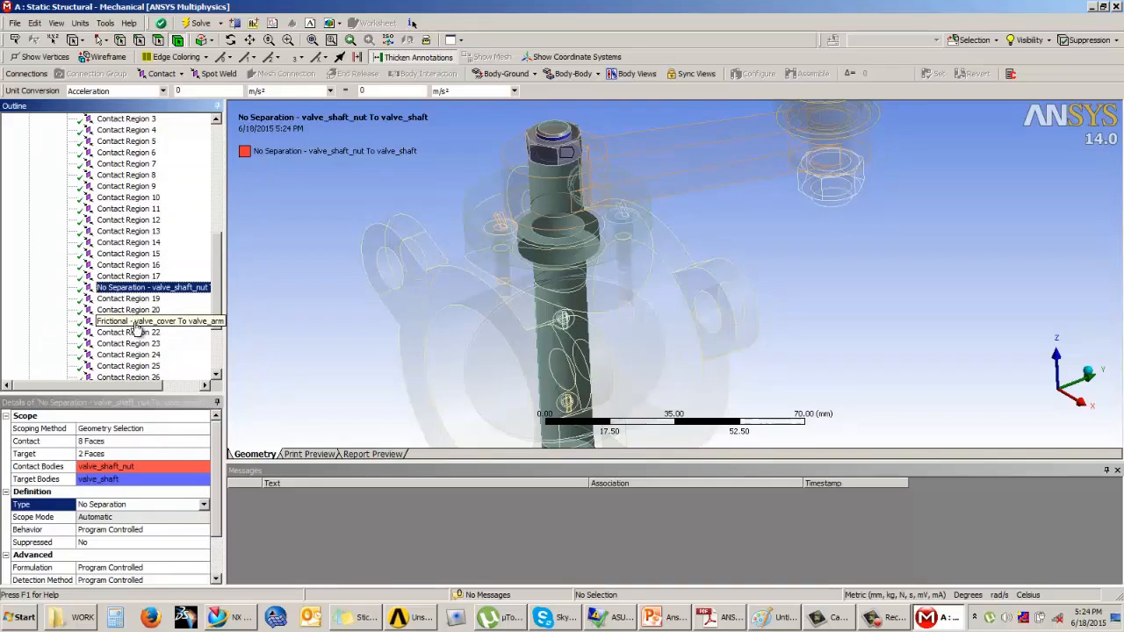
pyautogui.click(129, 242)
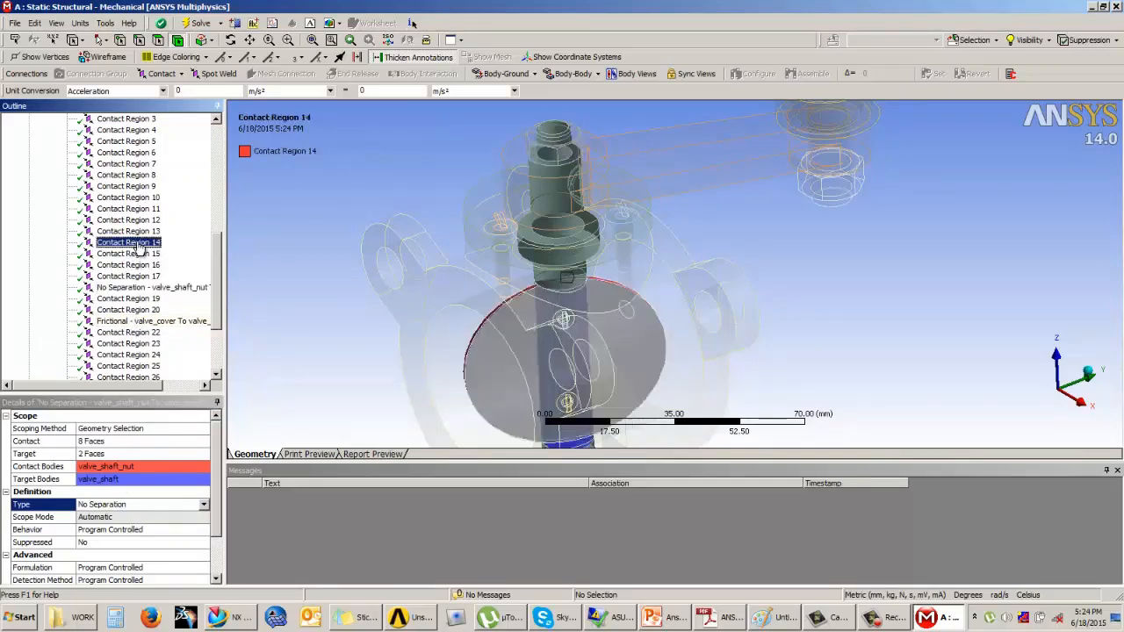
pyautogui.moveTo(525, 313); pyautogui.dragTo(545, 301)
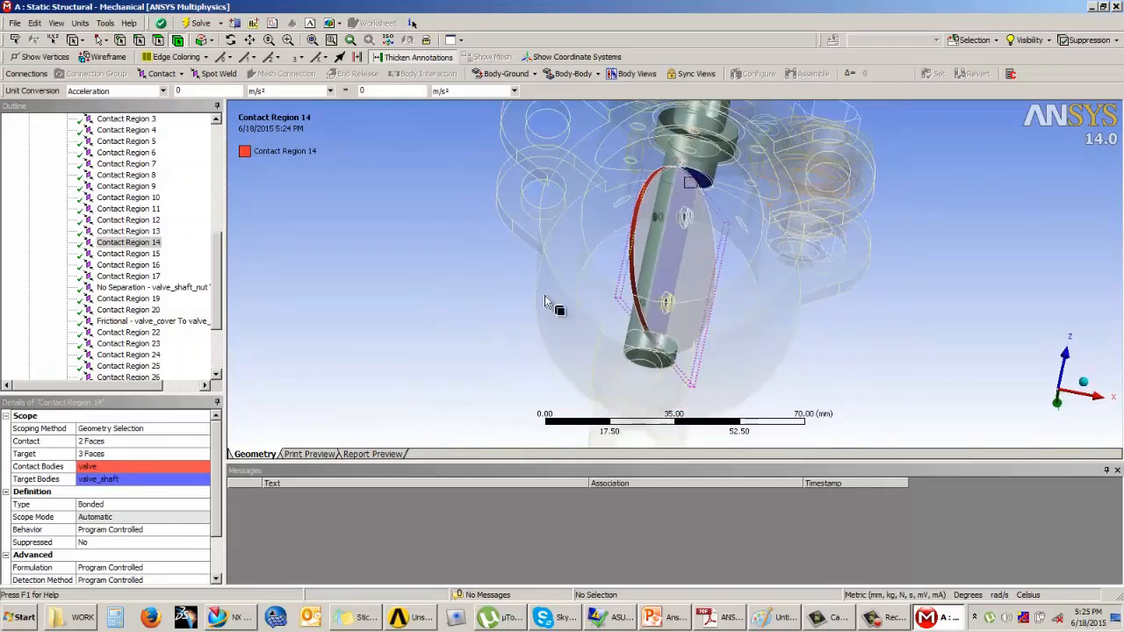
pyautogui.click(123, 246)
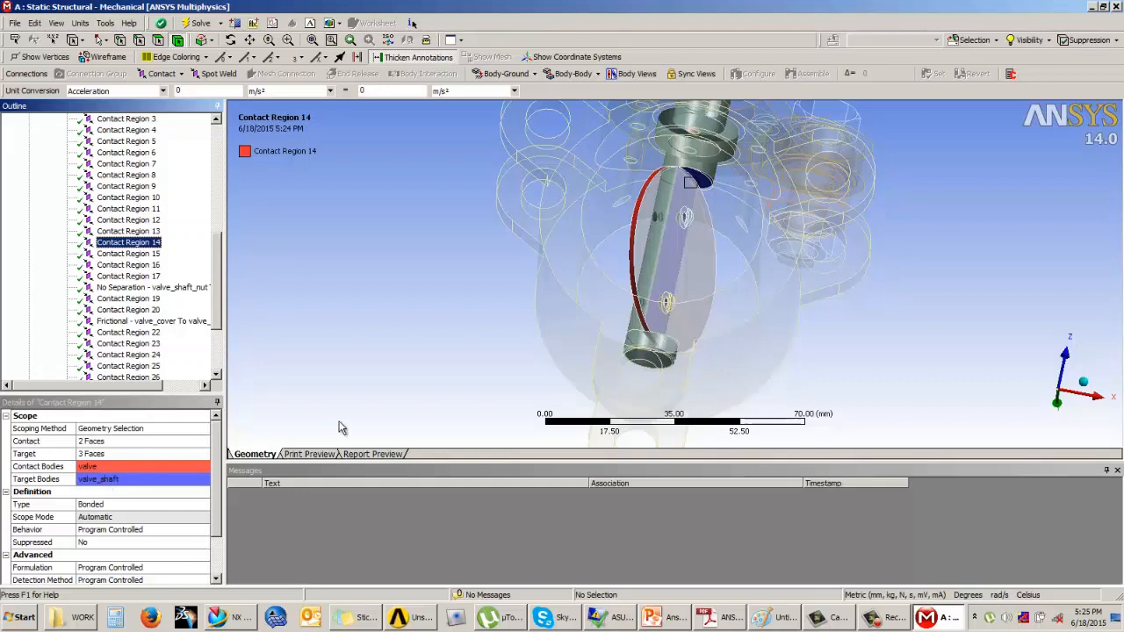
pyautogui.scroll(8, 213, 184)
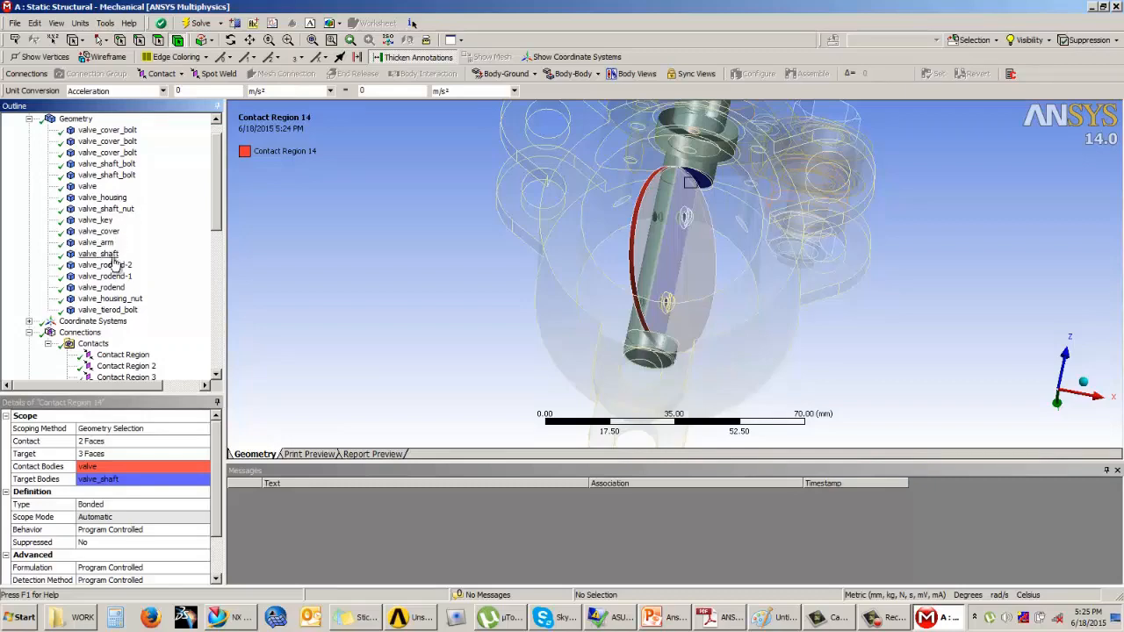
pyautogui.click(113, 256)
pyautogui.moveTo(588, 240); pyautogui.dragTo(772, 218, button='middle')
pyautogui.click(89, 186)
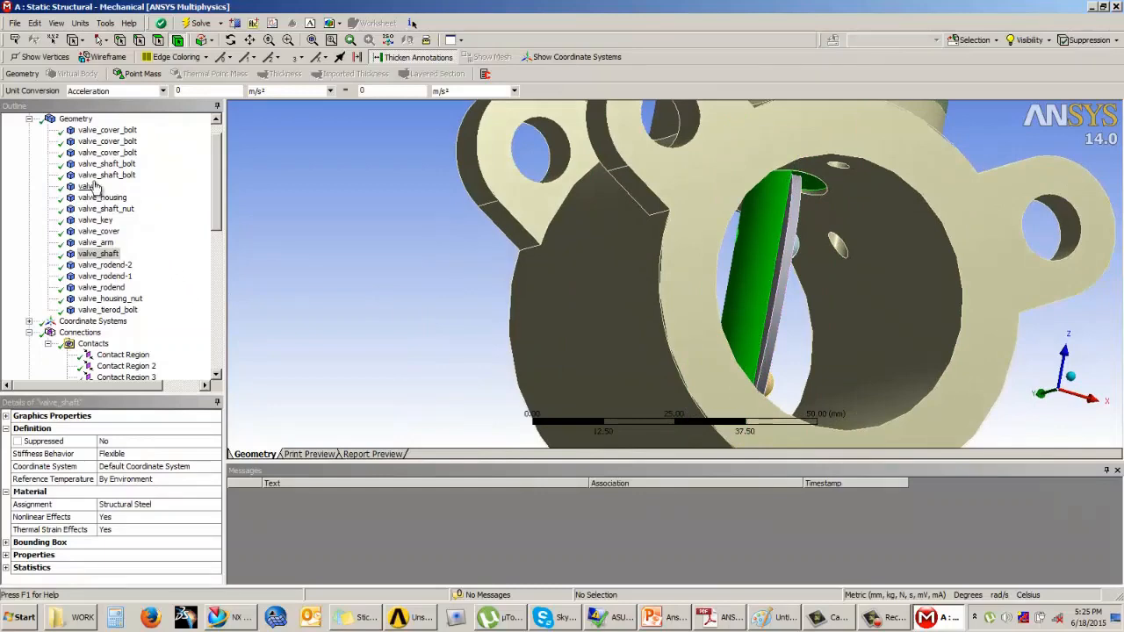
pyautogui.moveTo(650, 263); pyautogui.dragTo(791, 303, button='middle')
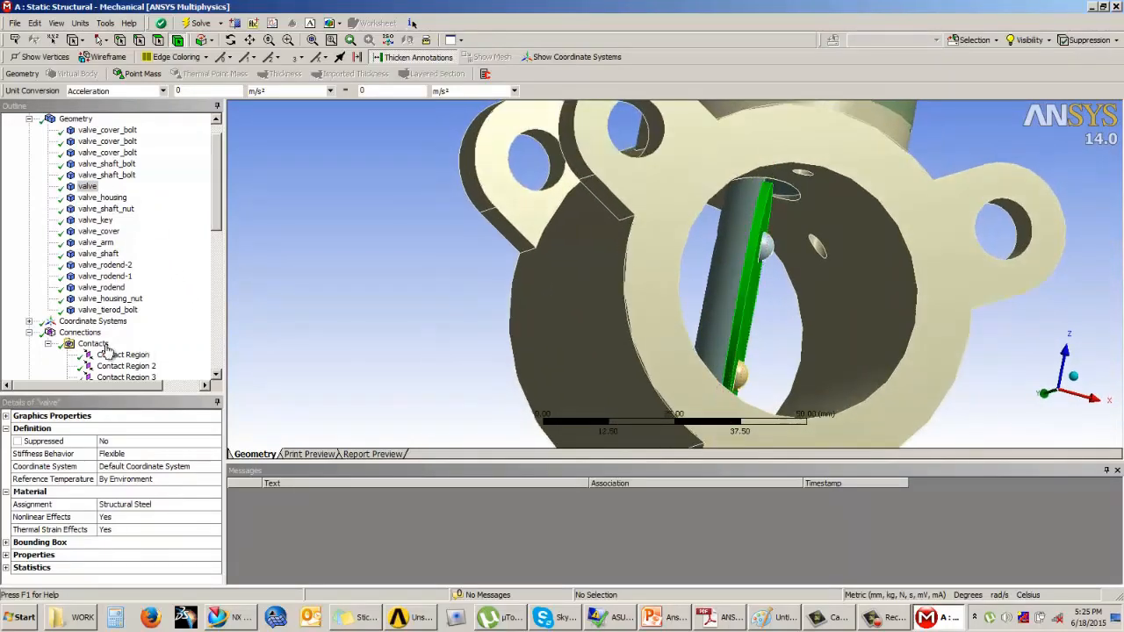
# Change the contact type of Contact Region 14, between valve and valve_shaft, to Frictionless
pyautogui.moveTo(218, 215); pyautogui.dragTo(220, 312)
pyautogui.click(140, 310)
pyautogui.click(146, 500)
pyautogui.click(203, 504)
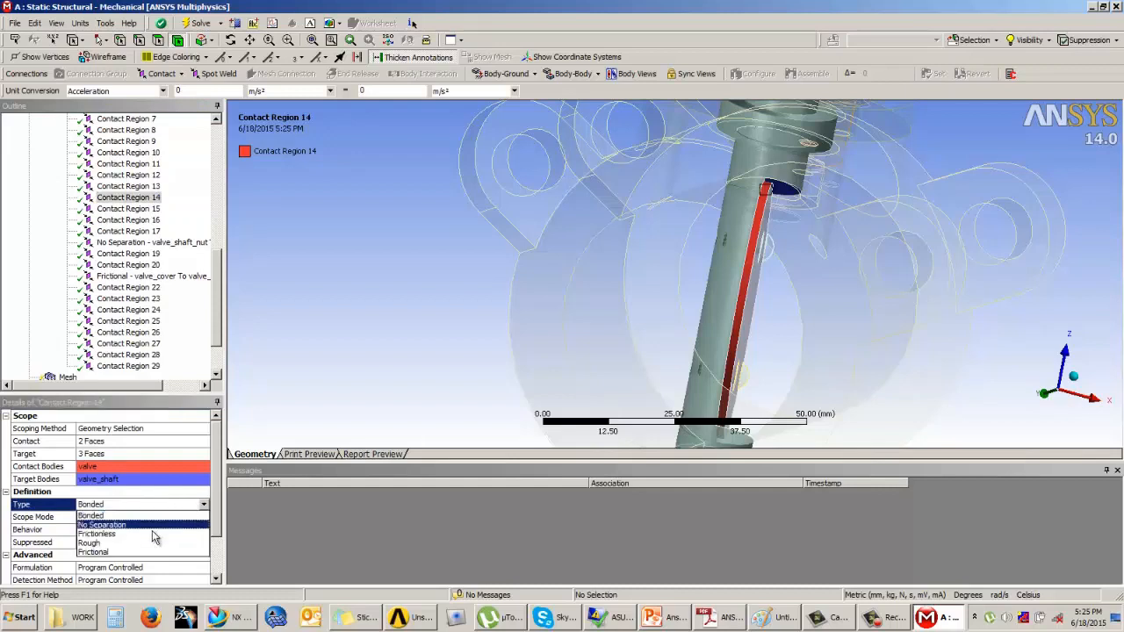
pyautogui.click(128, 538)
pyautogui.click(413, 334)
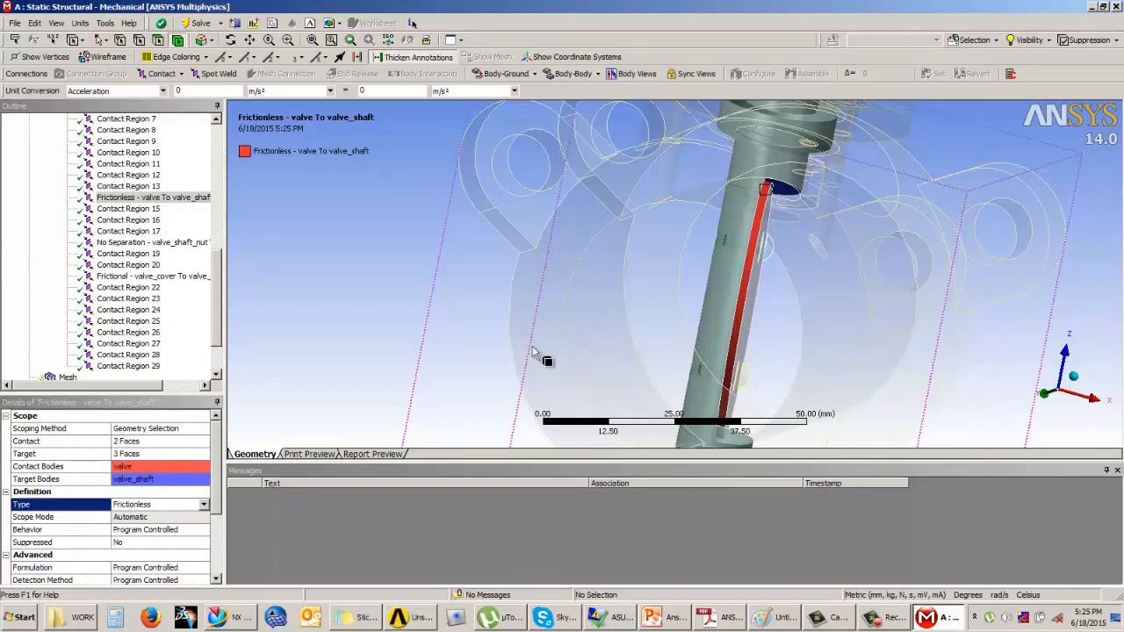
# Examine the contact faces of the frictionless valve to valve_shaft contact from several angles
pyautogui.moveTo(690, 360); pyautogui.dragTo(638, 345, button='middle')
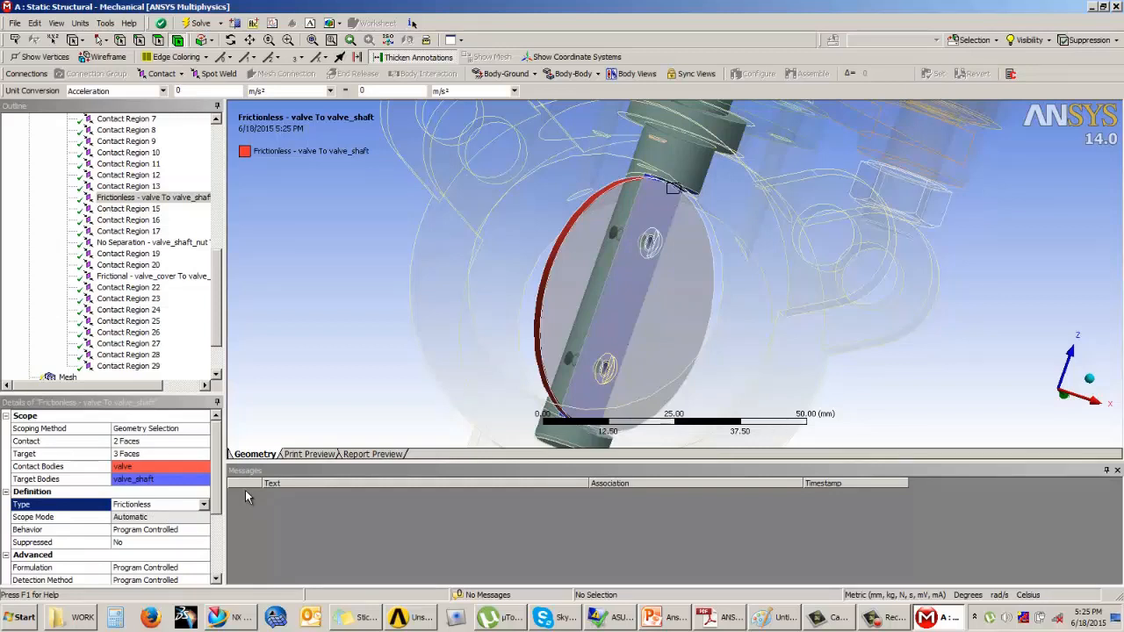
pyautogui.moveTo(388, 345); pyautogui.dragTo(429, 331, button='middle')
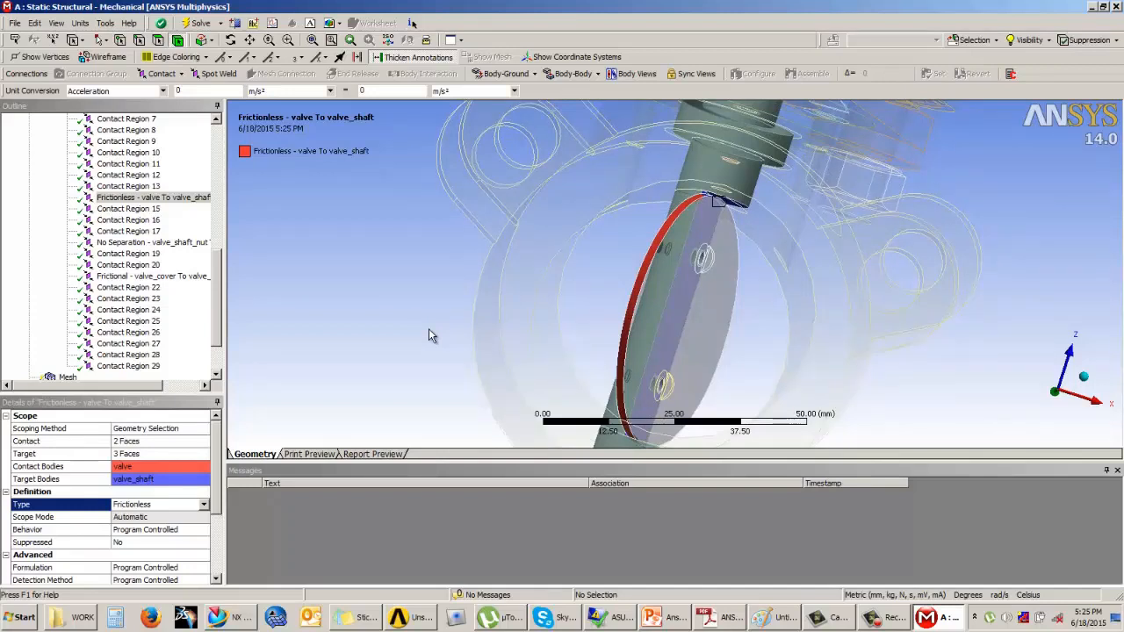
pyautogui.scroll(3, 659, 344)
pyautogui.scroll(-1, 659, 344)
pyautogui.scroll(2, 153, 239)
# Inspect Contact Regions 17, 16 and 15, looking closely at the contact between valve_housing and valve_cover
pyautogui.click(152, 232)
pyautogui.click(154, 223)
pyautogui.click(154, 211)
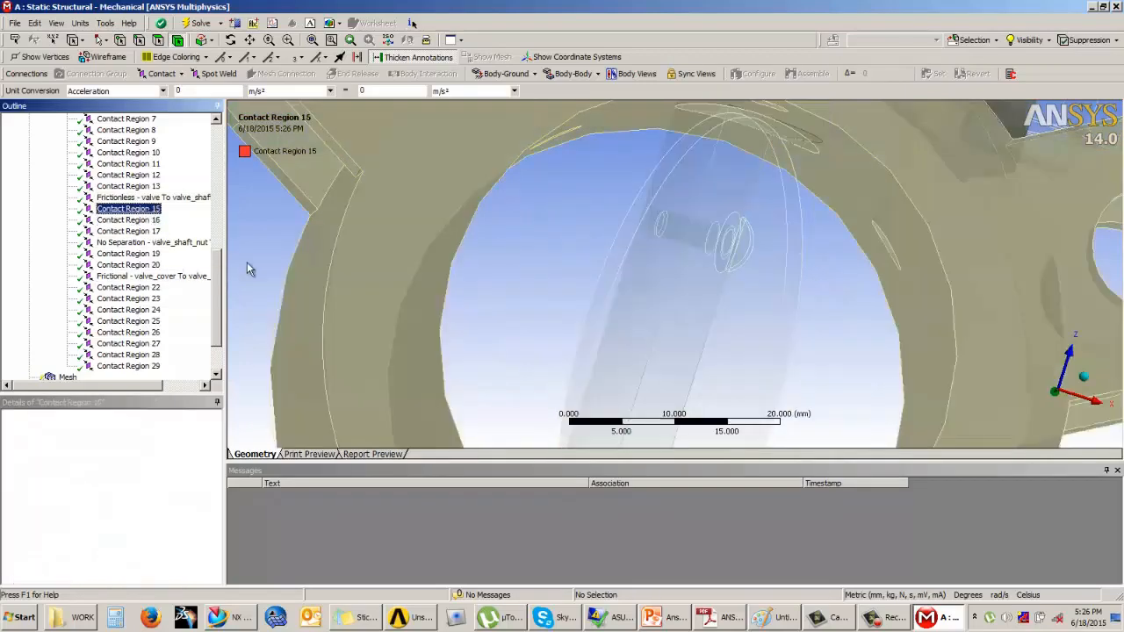
pyautogui.scroll(1, 255, 257)
pyautogui.scroll(-4, 481, 319)
pyautogui.moveTo(503, 316); pyautogui.dragTo(553, 312, button='middle')
pyautogui.scroll(1, 553, 311)
pyautogui.scroll(9, 158, 260)
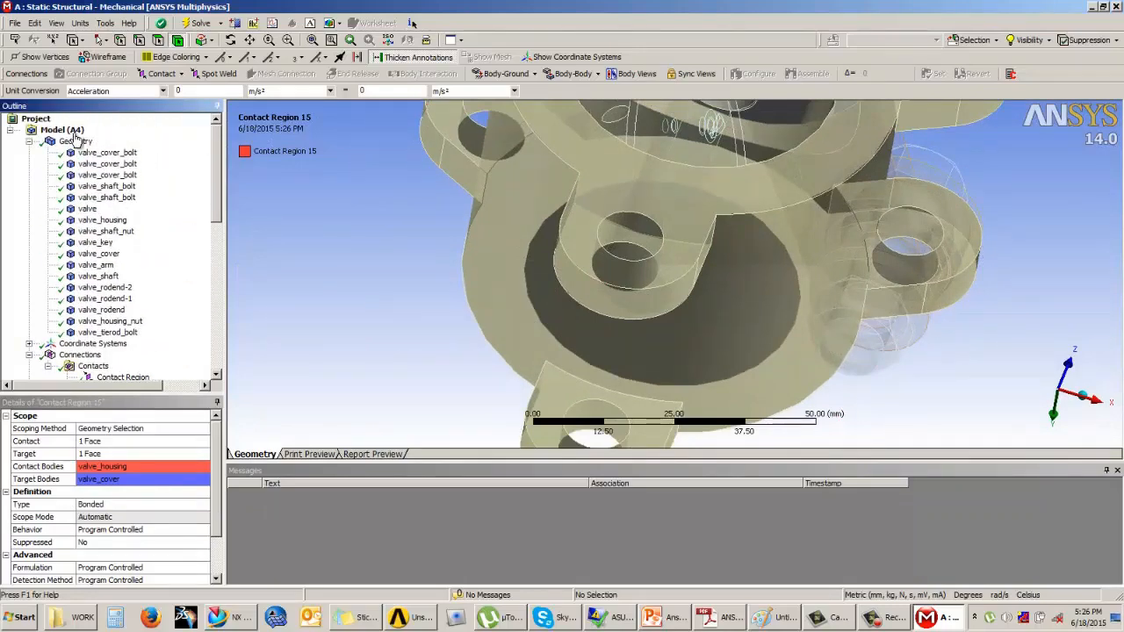
# Display the whole valve model without contact highlighting and collapse the list of contact regions
pyautogui.click(67, 132)
pyautogui.scroll(-1, 527, 313)
pyautogui.scroll(-9, 562, 330)
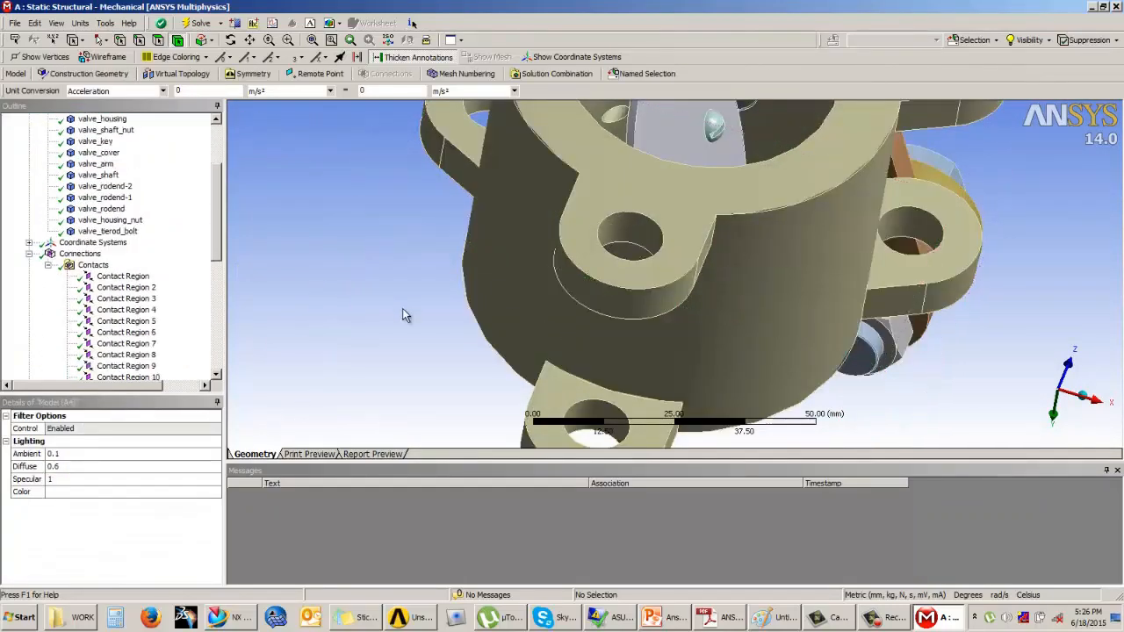
pyautogui.scroll(-2, 703, 321)
pyautogui.moveTo(742, 324); pyautogui.dragTo(617, 302, button='middle')
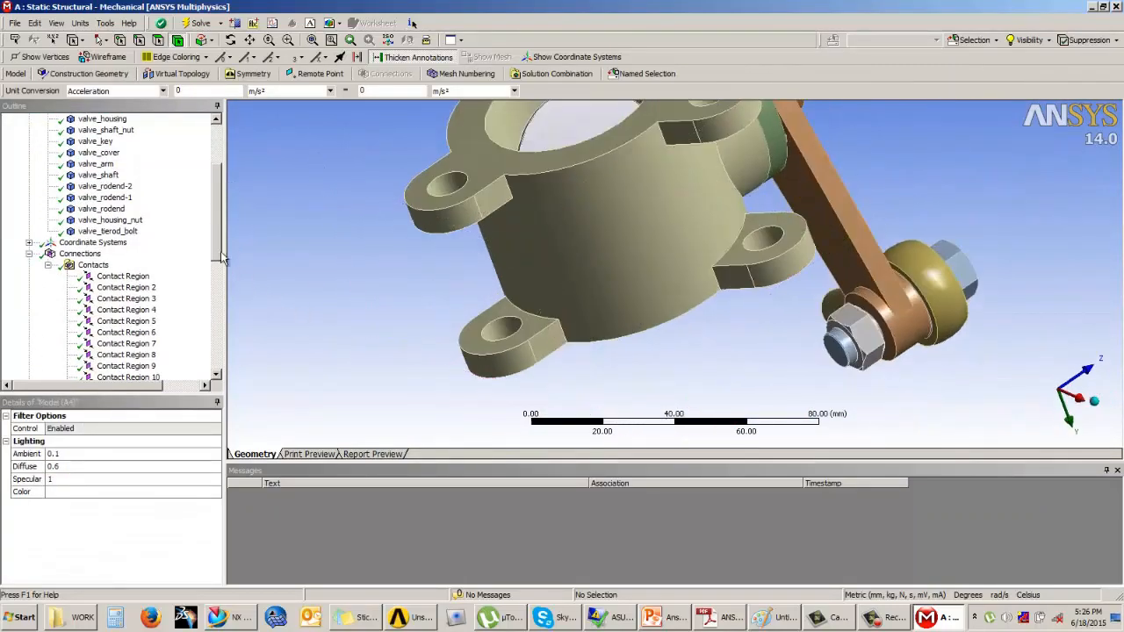
pyautogui.click(48, 264)
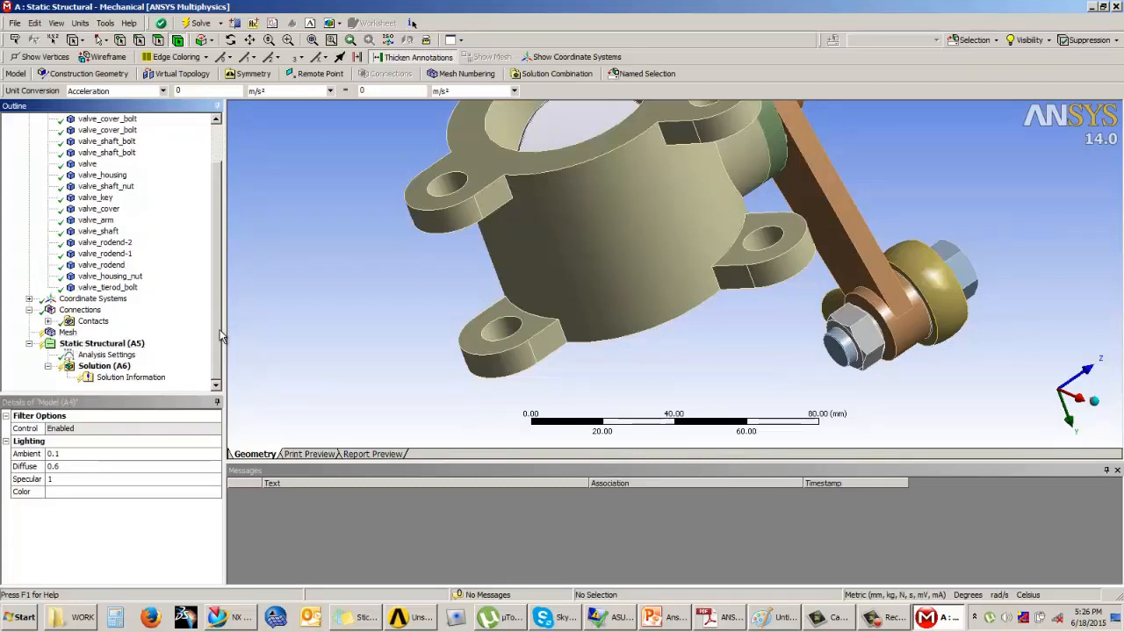
pyautogui.scroll(2, 488, 339)
pyautogui.scroll(-5, 509, 332)
pyautogui.moveTo(529, 322); pyautogui.dragTo(890, 196, button='middle')
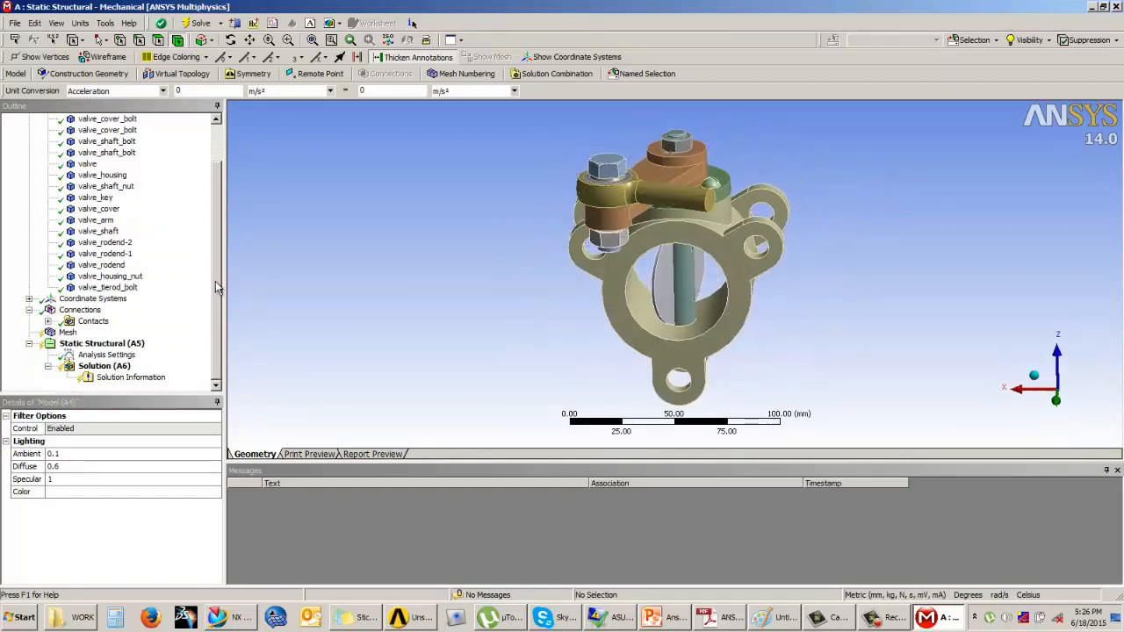
# Collapse the Geometry branch of the model tree, leaving the Contacts group folded under Connections
pyautogui.moveTo(216, 283); pyautogui.dragTo(217, 234)
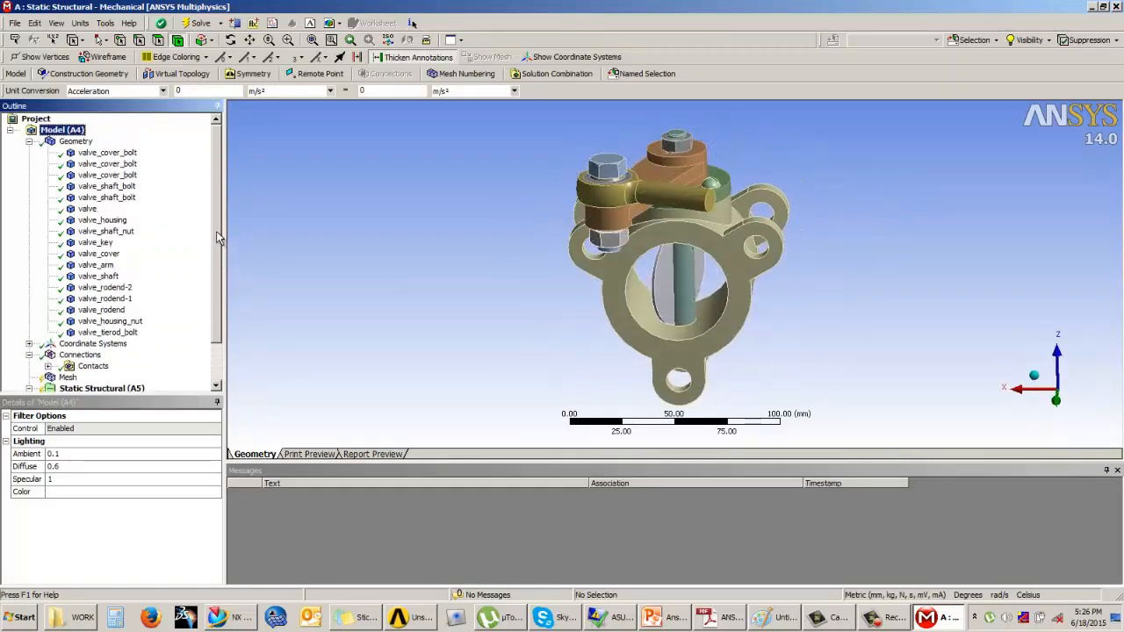
pyautogui.click(29, 141)
pyautogui.click(29, 164)
pyautogui.click(29, 164)
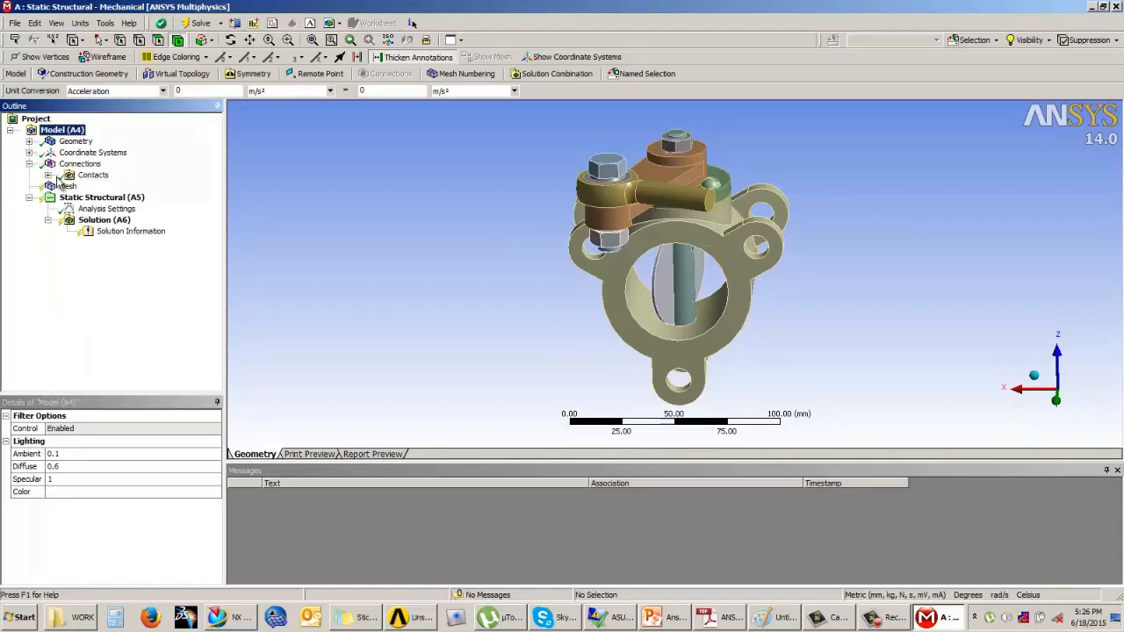
pyautogui.click(47, 175)
pyautogui.moveTo(220, 242); pyautogui.dragTo(220, 207)
pyautogui.click(48, 176)
# Examine the assembly from several sides, looking closely at the nut and bolt on the rod end of the arm
pyautogui.moveTo(357, 375); pyautogui.dragTo(693, 227, button='middle')
pyautogui.moveTo(729, 290); pyautogui.dragTo(703, 227, button='middle')
pyautogui.scroll(1, 512, 309)
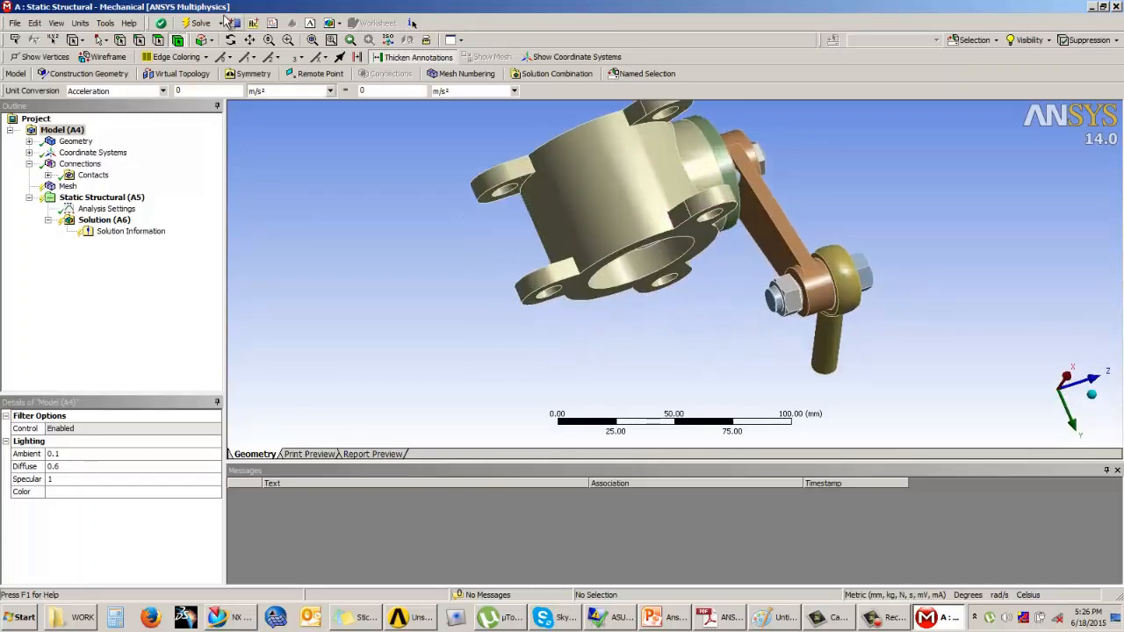
pyautogui.moveTo(677, 326); pyautogui.dragTo(552, 355, button='middle')
pyautogui.click(648, 252)
pyautogui.moveTo(657, 336); pyautogui.dragTo(607, 297, button='middle')
pyautogui.scroll(3, 586, 293)
pyautogui.scroll(6, 498, 282)
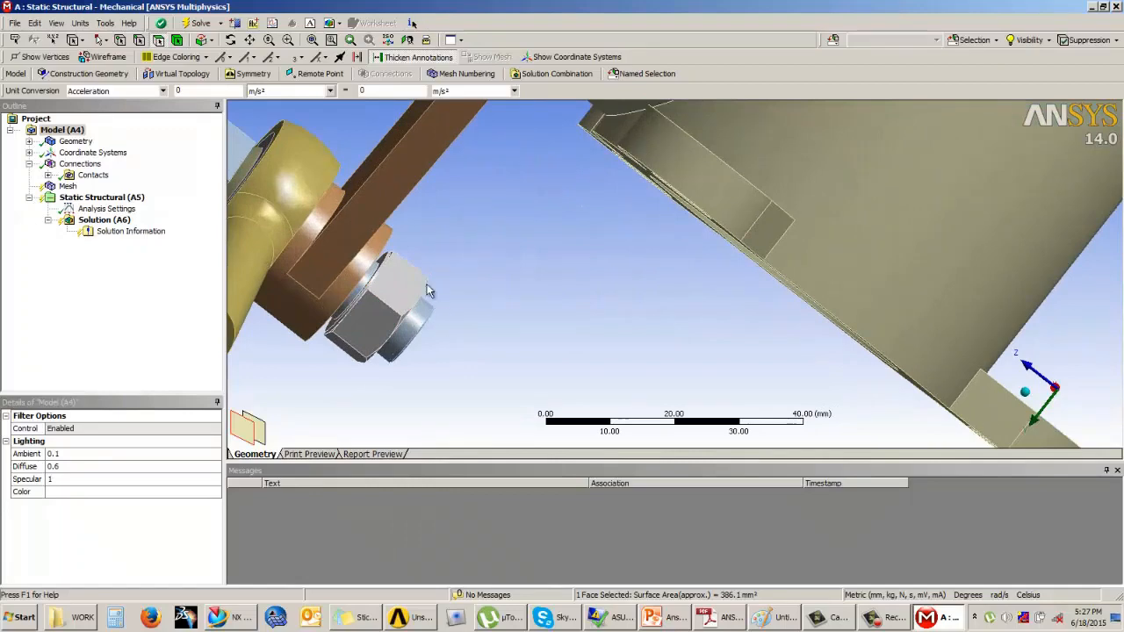
# Select the flat face of the rod-end bolt's nut that points towards the arm
pyautogui.moveTo(430, 324); pyautogui.dragTo(484, 326, button='middle')
pyautogui.scroll(3, 446, 321)
pyautogui.click(439, 338)
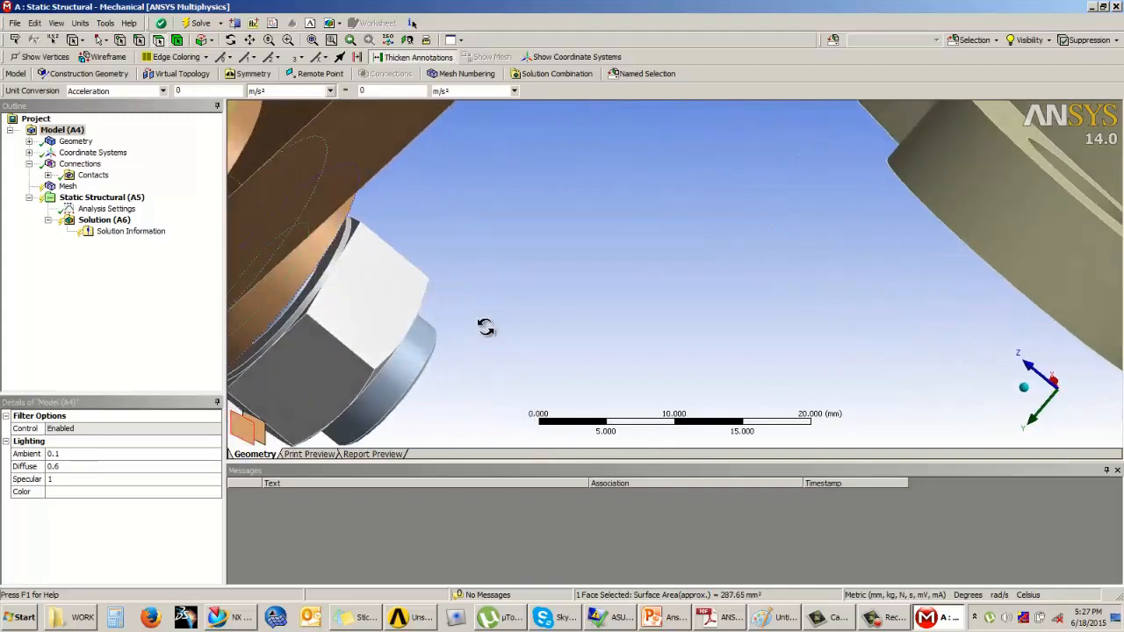
pyautogui.click(341, 251)
pyautogui.moveTo(341, 252); pyautogui.dragTo(387, 321, button='middle')
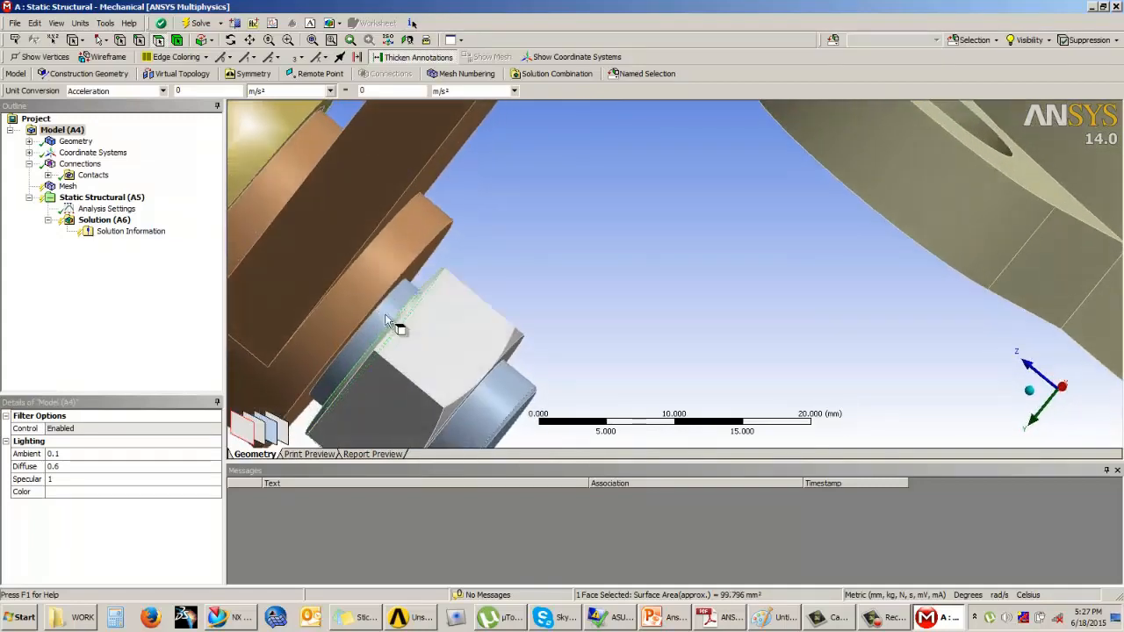
# Select the arm's flat end face that points towards the rod-end bolt's nut
pyautogui.click(417, 260)
pyautogui.moveTo(459, 306); pyautogui.dragTo(579, 316, button='middle')
pyautogui.click(498, 249)
pyautogui.click(553, 279)
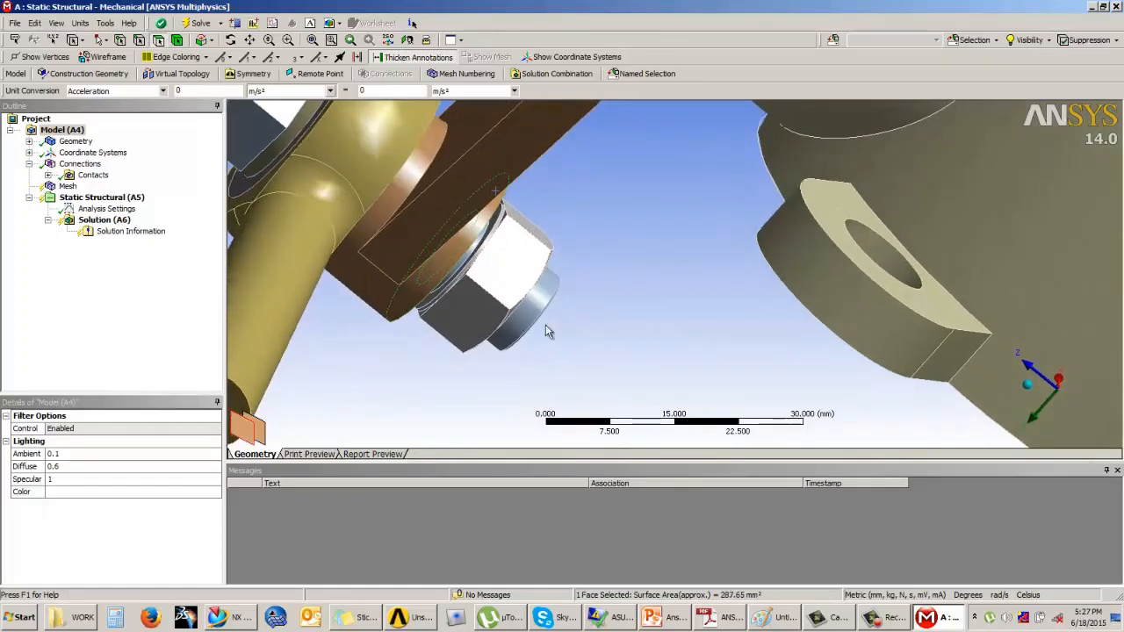
# Clear the face selection and look through the contact regions listed in the Contacts group
pyautogui.click(49, 175)
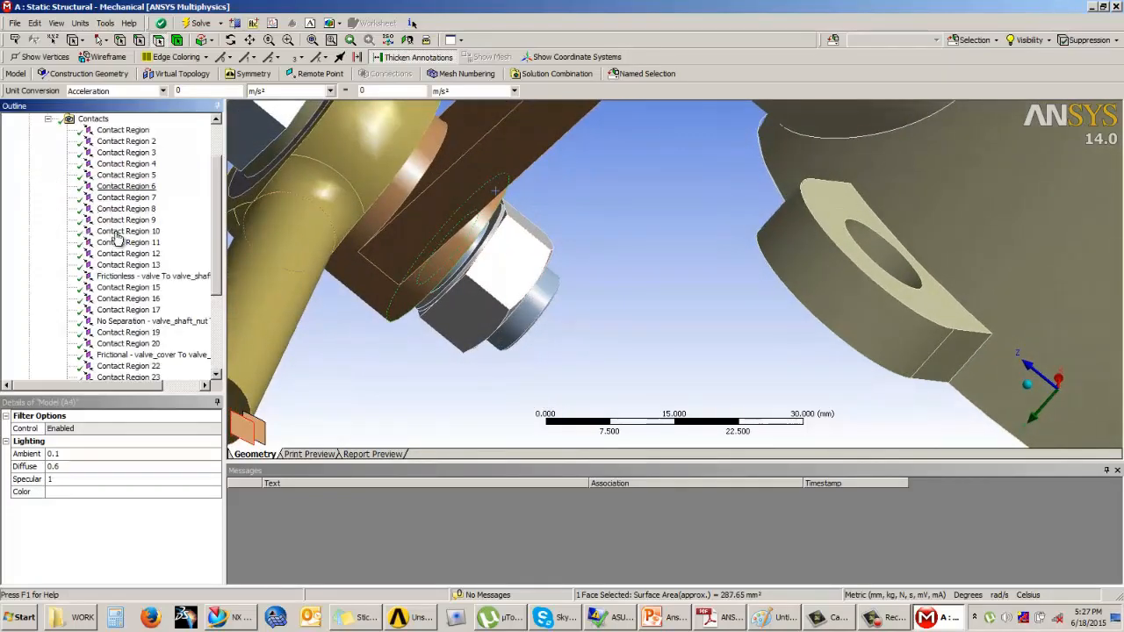
pyautogui.click(363, 380)
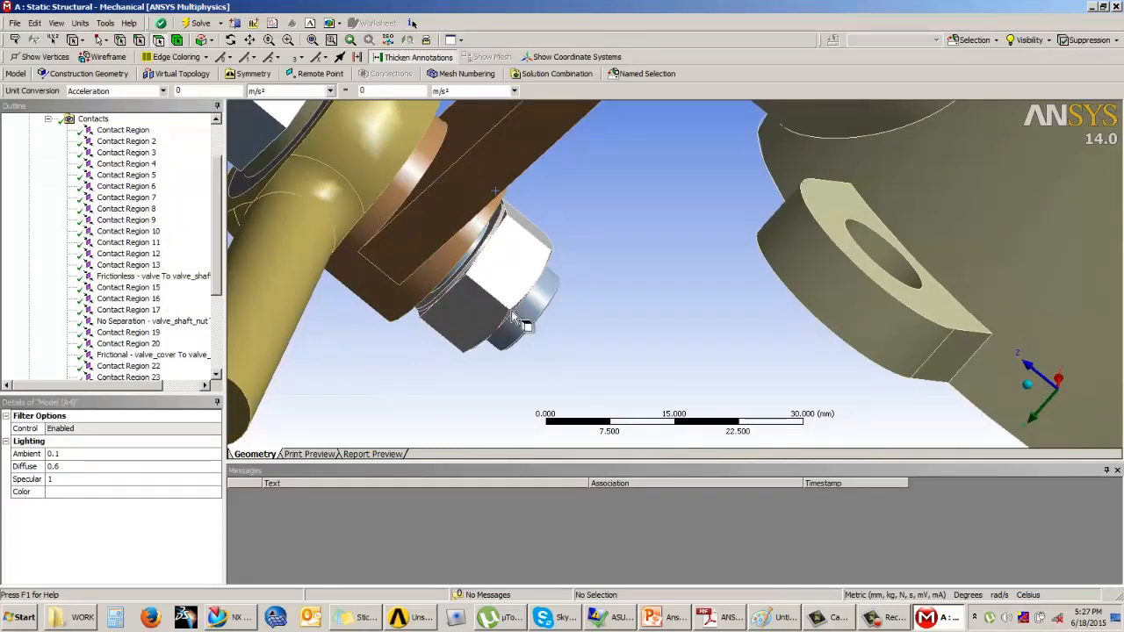
pyautogui.moveTo(532, 325); pyautogui.dragTo(502, 307, button='middle')
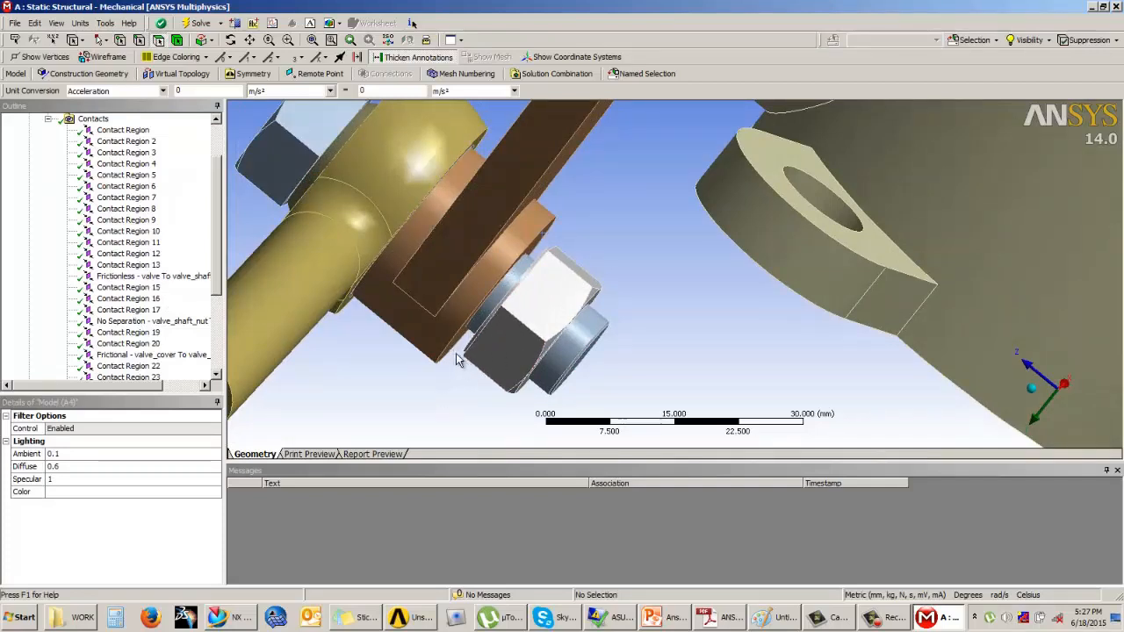
pyautogui.scroll(2, 222, 255)
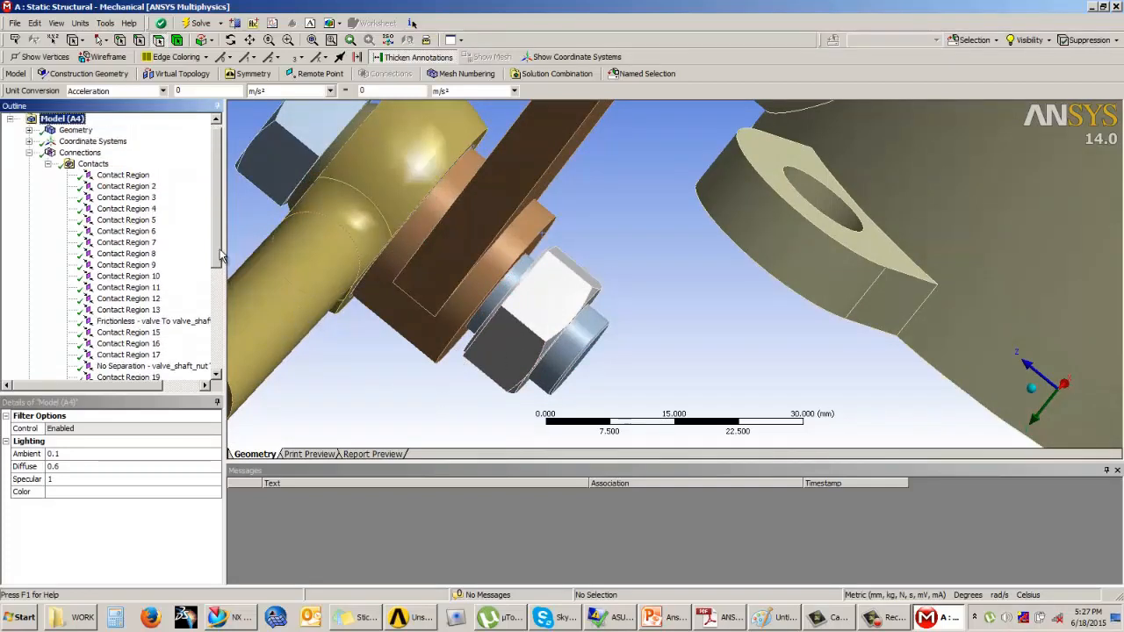
pyautogui.click(47, 163)
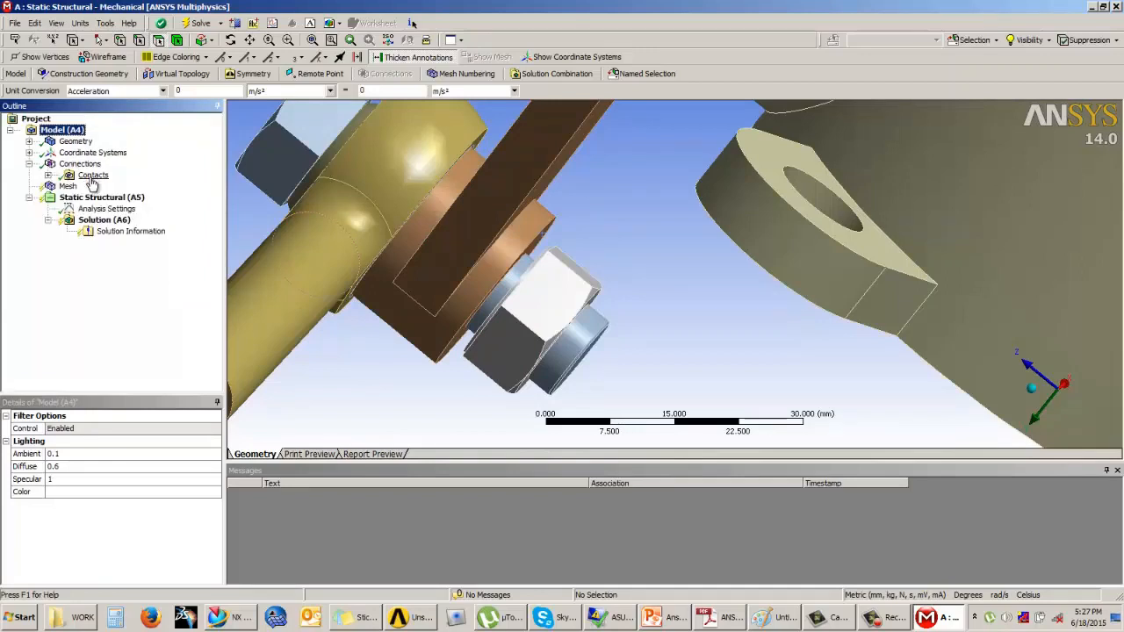
pyautogui.click(47, 176)
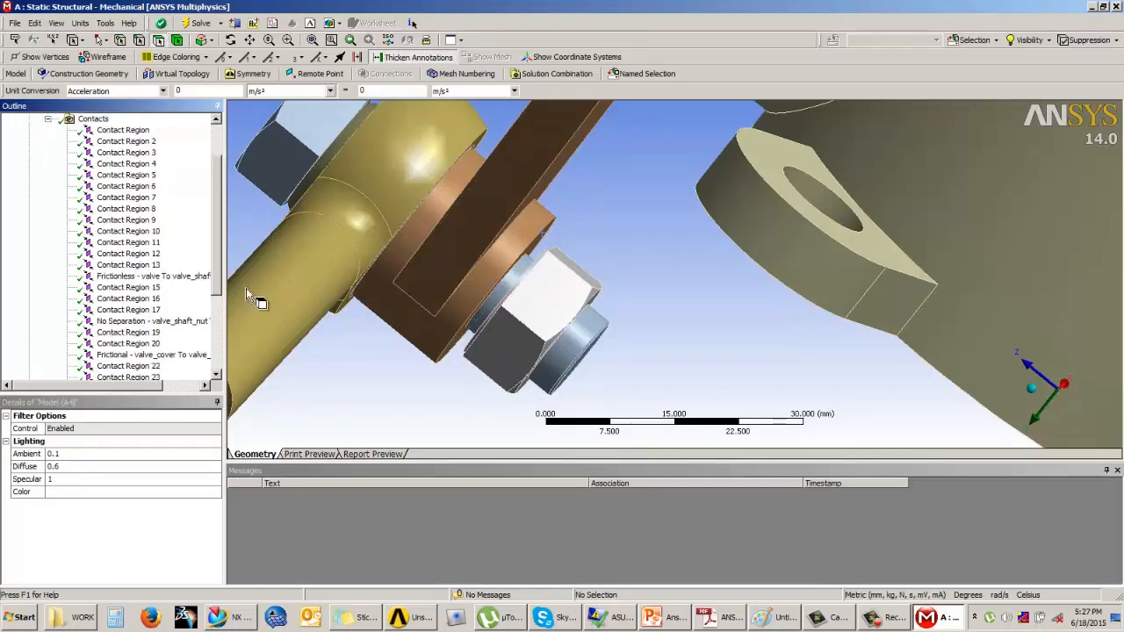
pyautogui.scroll(1, 219, 253)
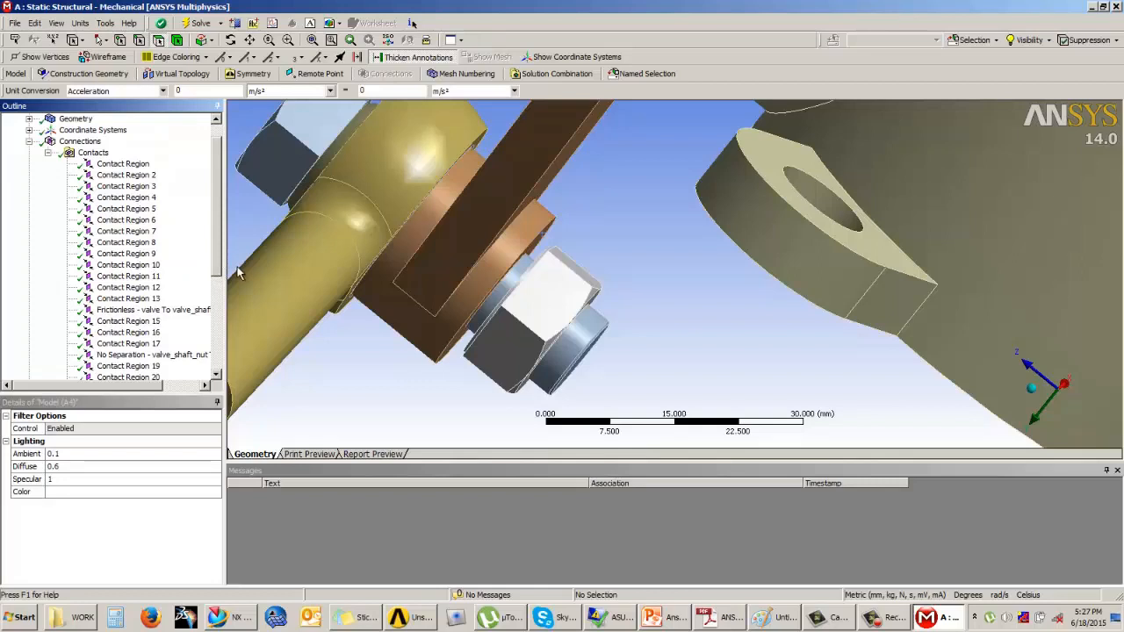
pyautogui.scroll(1, 221, 263)
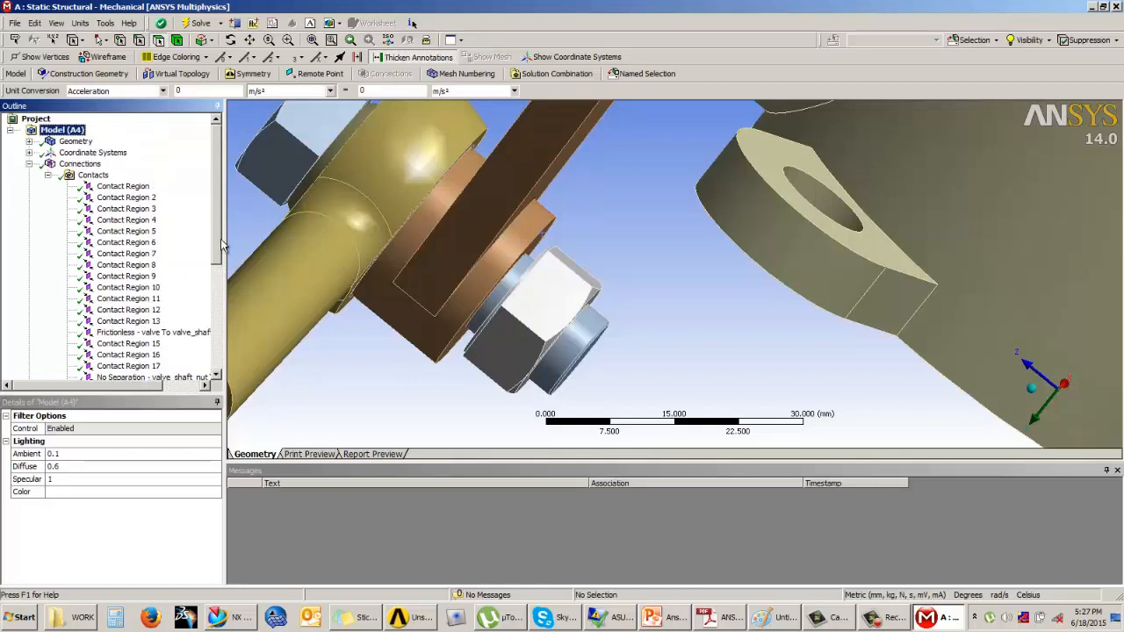
pyautogui.rightClick(94, 176)
pyautogui.moveTo(199, 190)
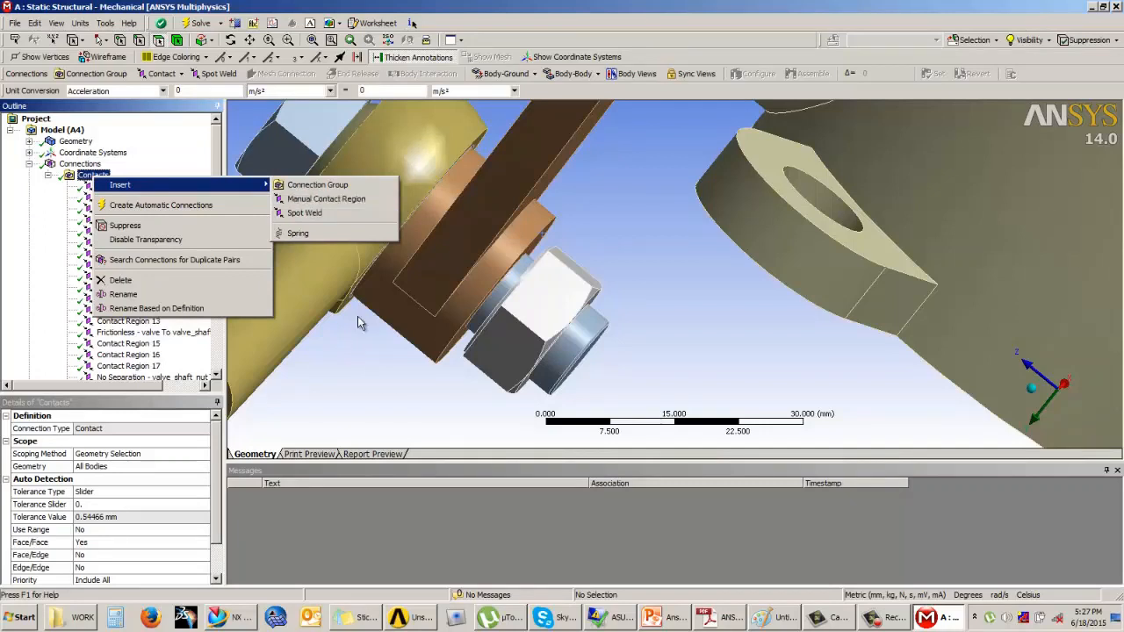
pyautogui.click(369, 369)
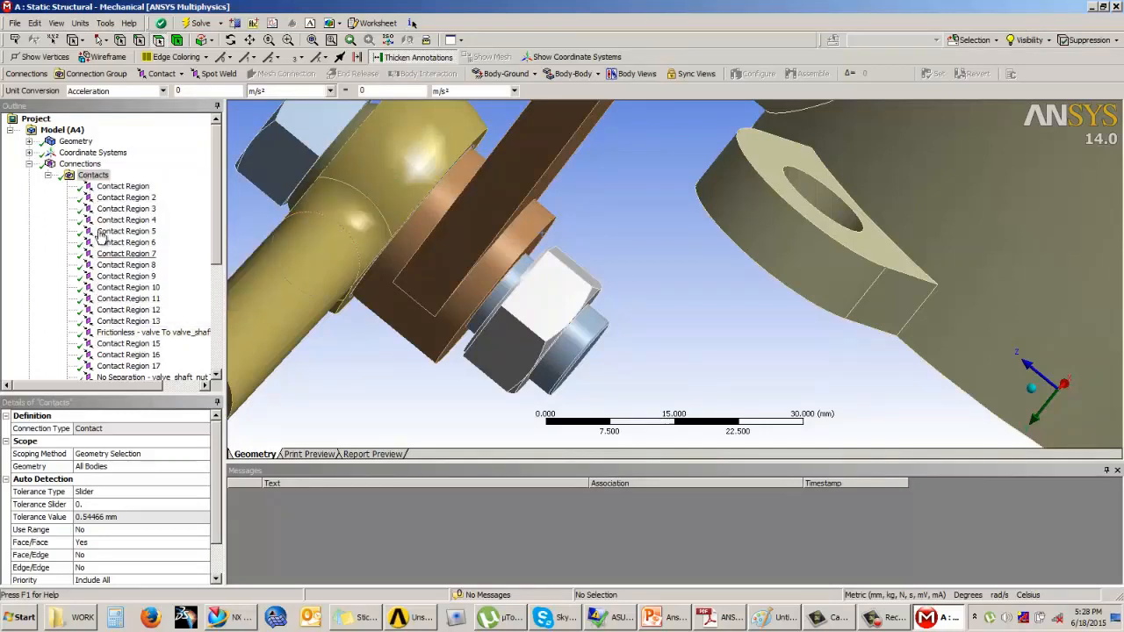
# Insert a manual contact region into the Contacts group
pyautogui.rightClick(93, 176)
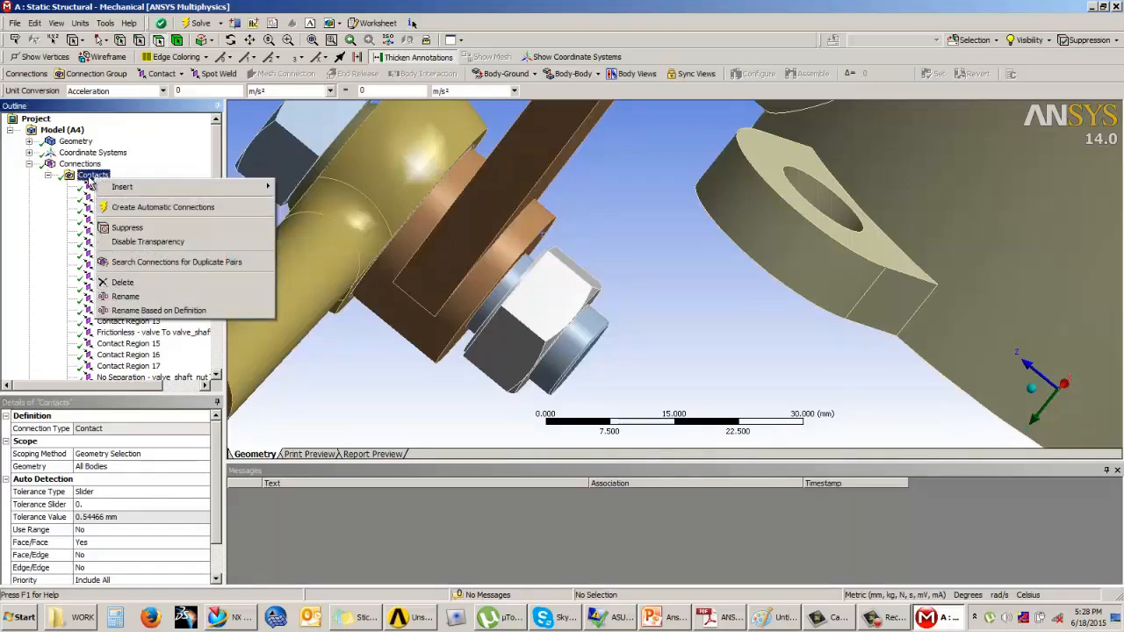
pyautogui.rightClick(89, 181)
pyautogui.moveTo(110, 184)
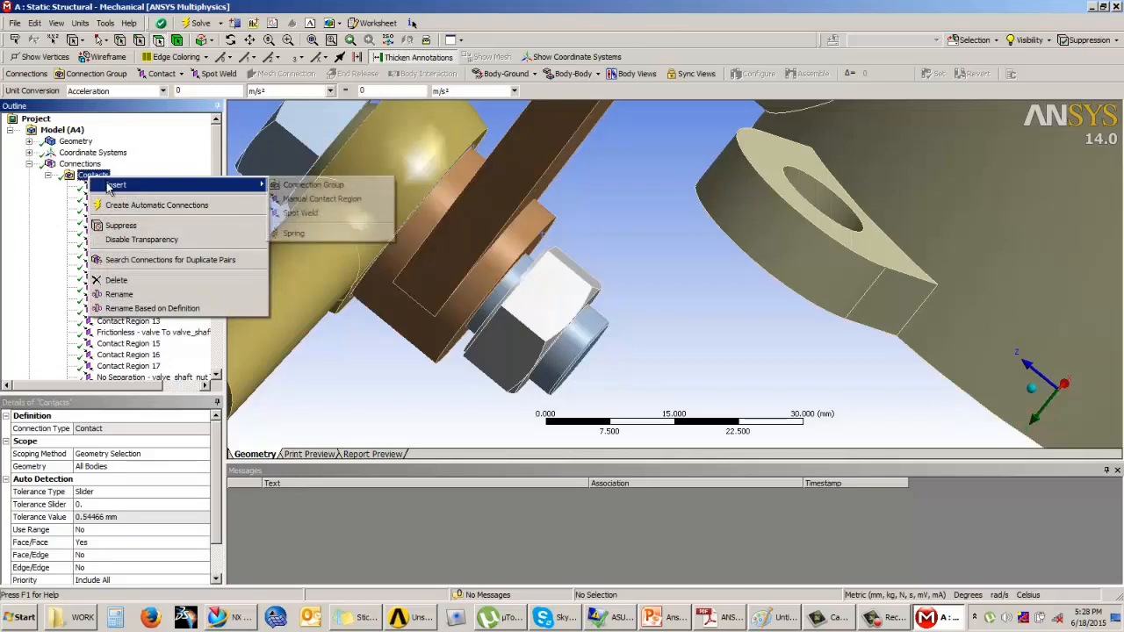
pyautogui.click(332, 201)
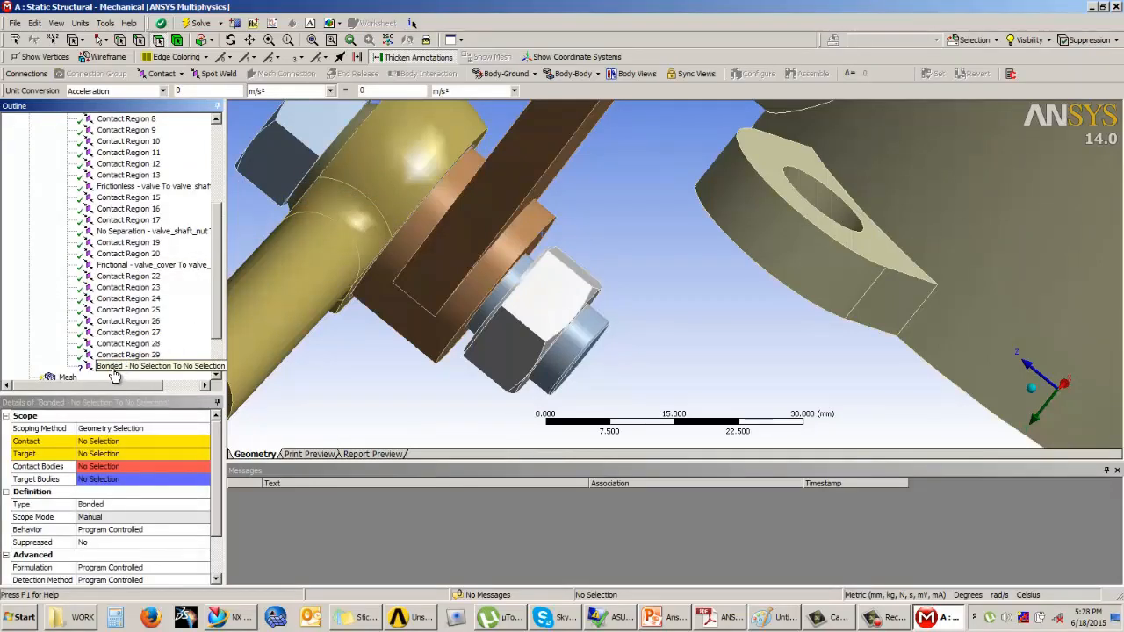
# Assign the valve arm's flat end face opposite the rod-end nut as the contact side of the new region
pyautogui.click(93, 442)
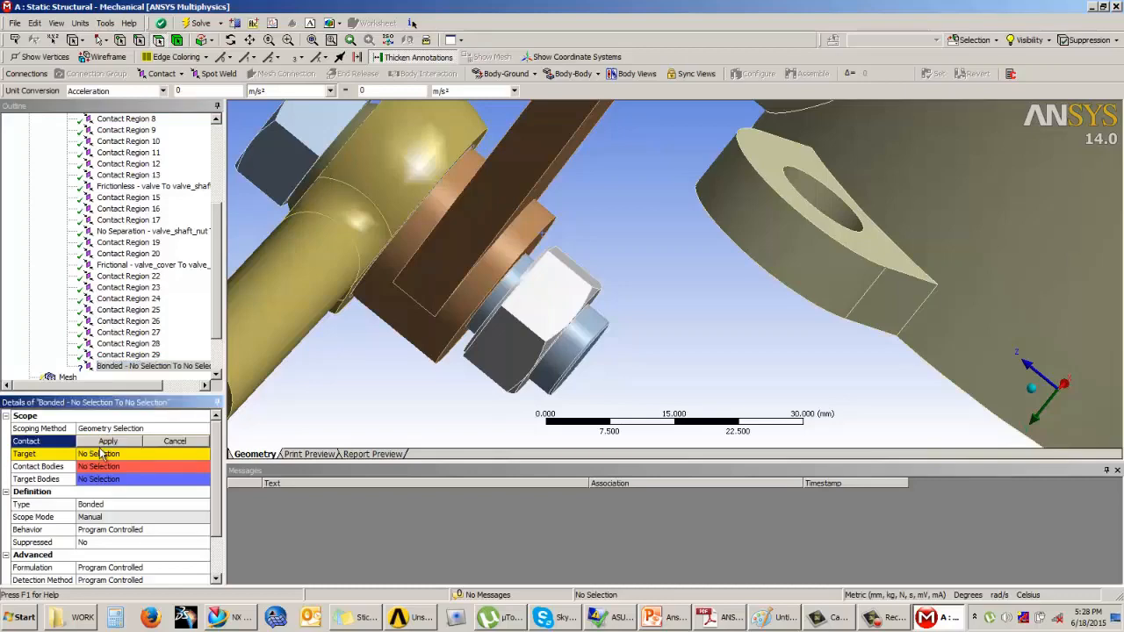
pyautogui.moveTo(514, 330); pyautogui.dragTo(514, 294, button='middle')
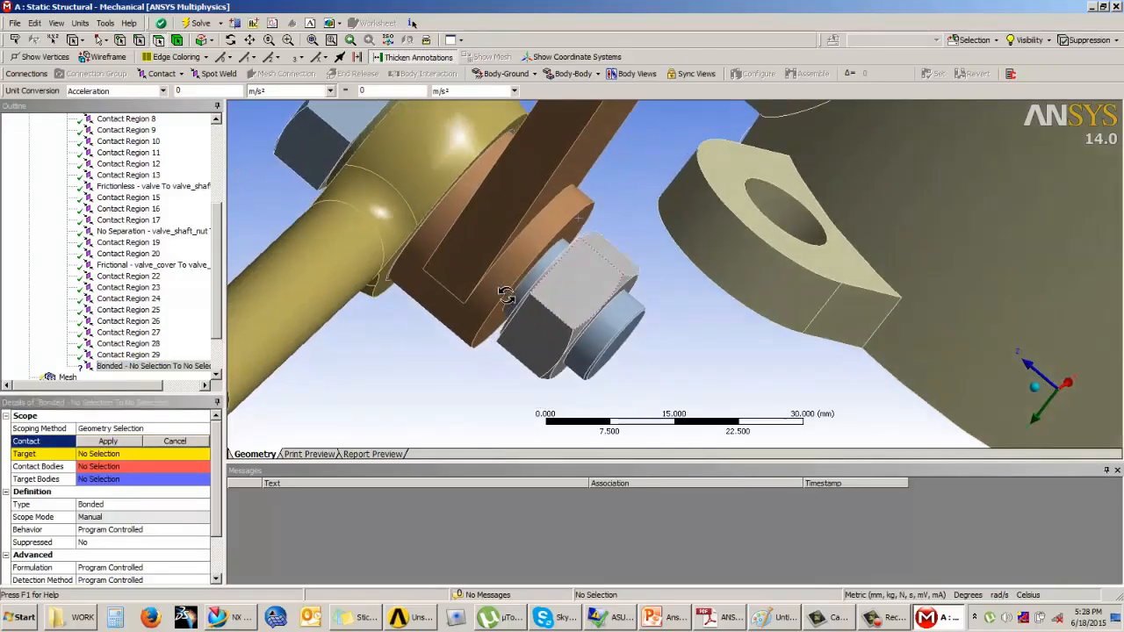
pyautogui.click(573, 237)
pyautogui.click(108, 441)
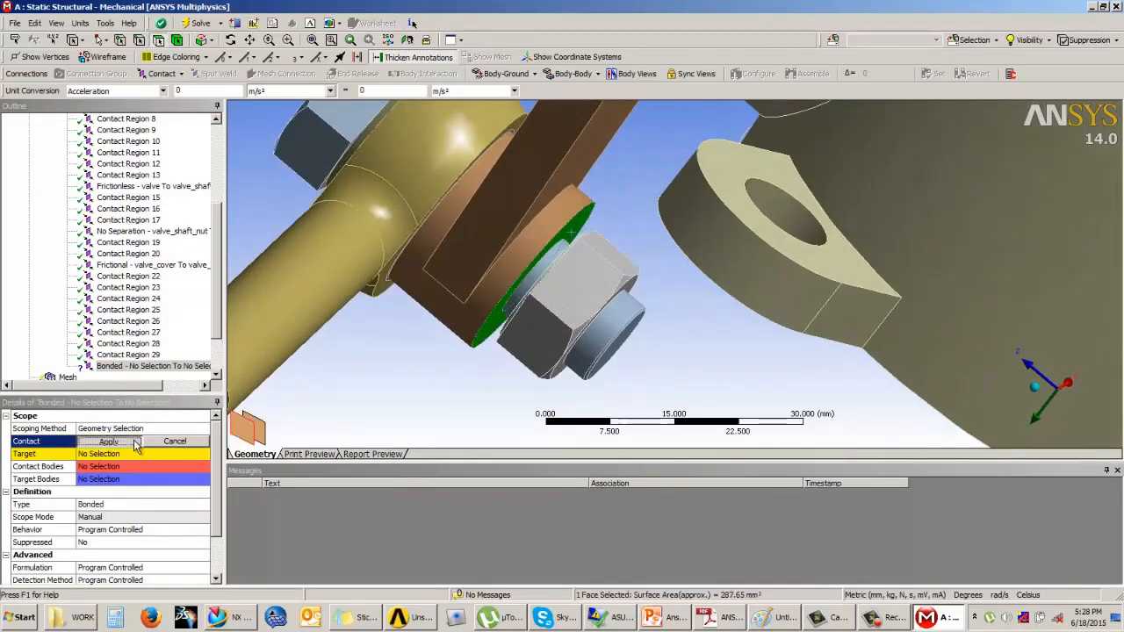
# Assign the rod-end nut's flat face pointing towards the arm as the target side of the contact region
pyautogui.moveTo(505, 299); pyautogui.dragTo(527, 254, button='middle')
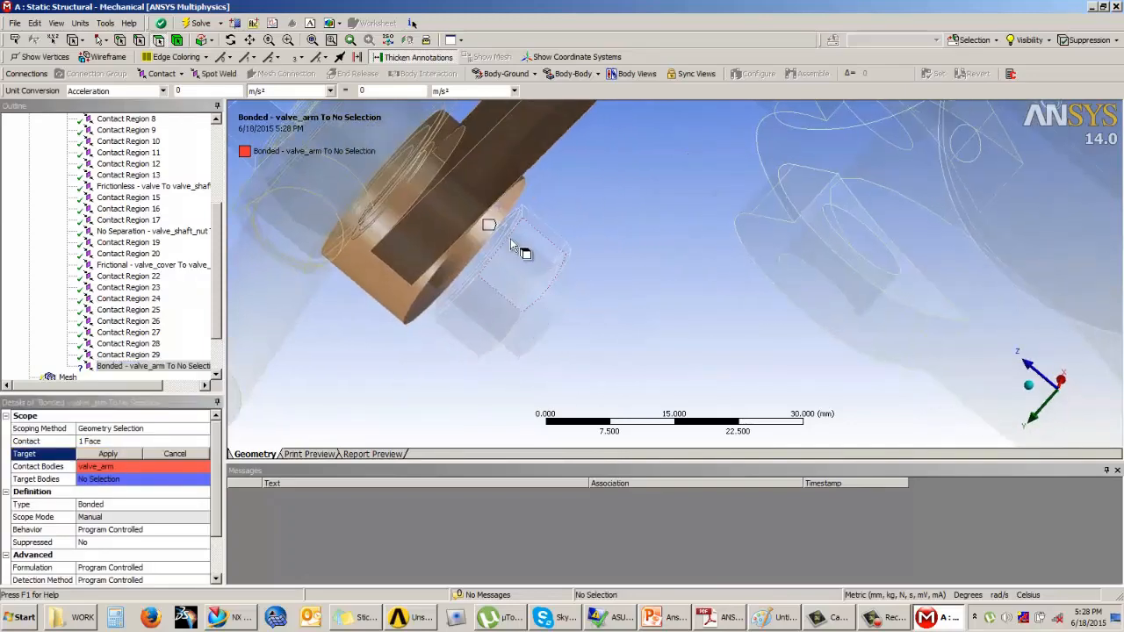
pyautogui.click(514, 230)
pyautogui.click(105, 454)
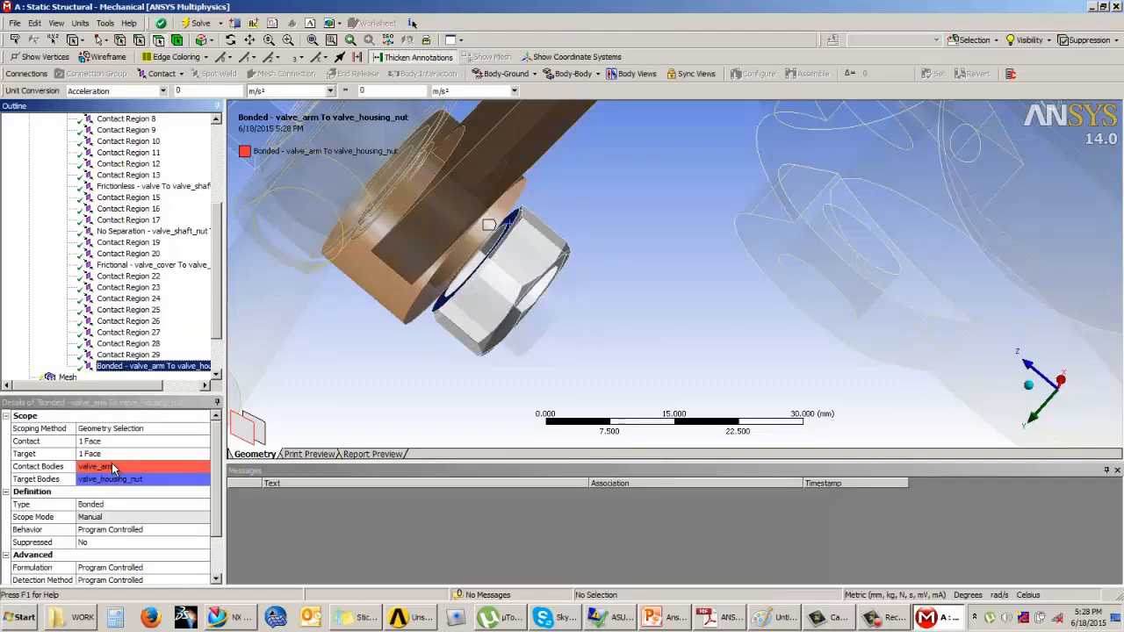
pyautogui.moveTo(485, 361); pyautogui.dragTo(423, 329, button='middle')
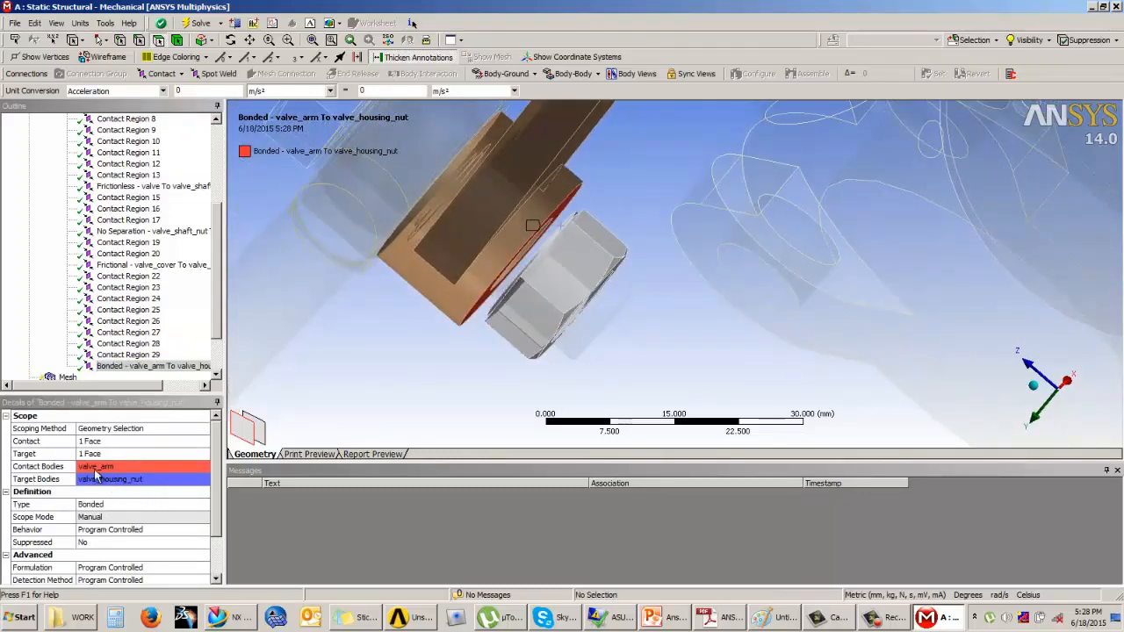
# Set the type of the contact between valve arm and housing nut to Bonded
pyautogui.click(110, 506)
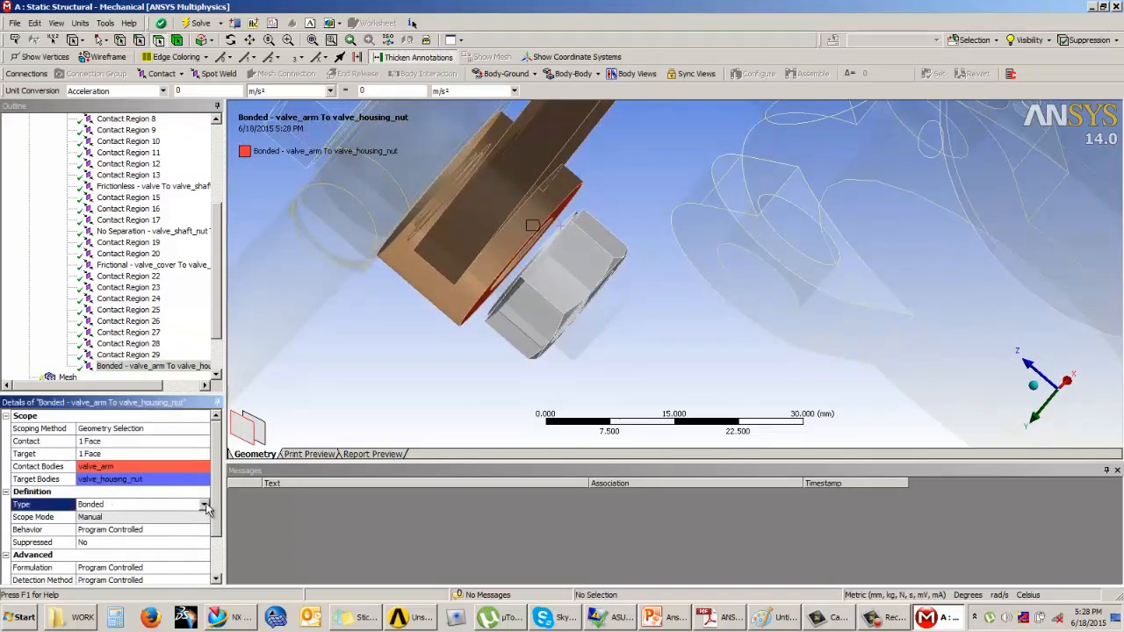
pyautogui.click(203, 507)
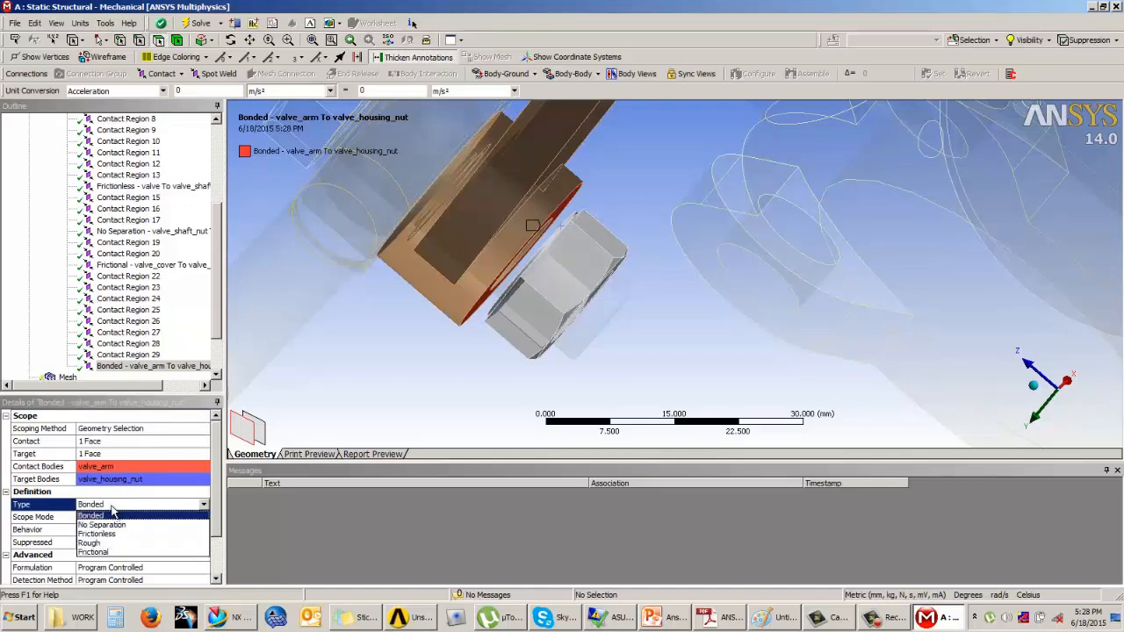
pyautogui.click(112, 518)
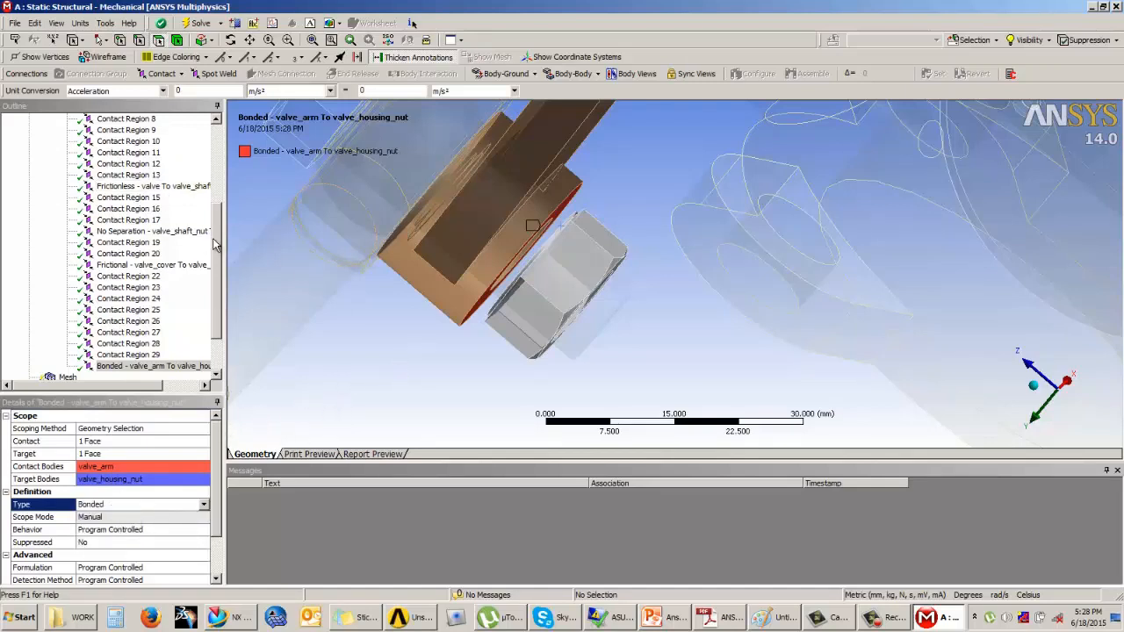
# Display the complete valve geometry without contact highlighting, turned upright with the whole assembly in sight
pyautogui.scroll(5, 112, 162)
pyautogui.click(78, 142)
pyautogui.moveTo(437, 372); pyautogui.dragTo(761, 318, button='middle')
pyautogui.scroll(-6, 759, 314)
pyautogui.moveTo(877, 278); pyautogui.dragTo(835, 321, button='middle')
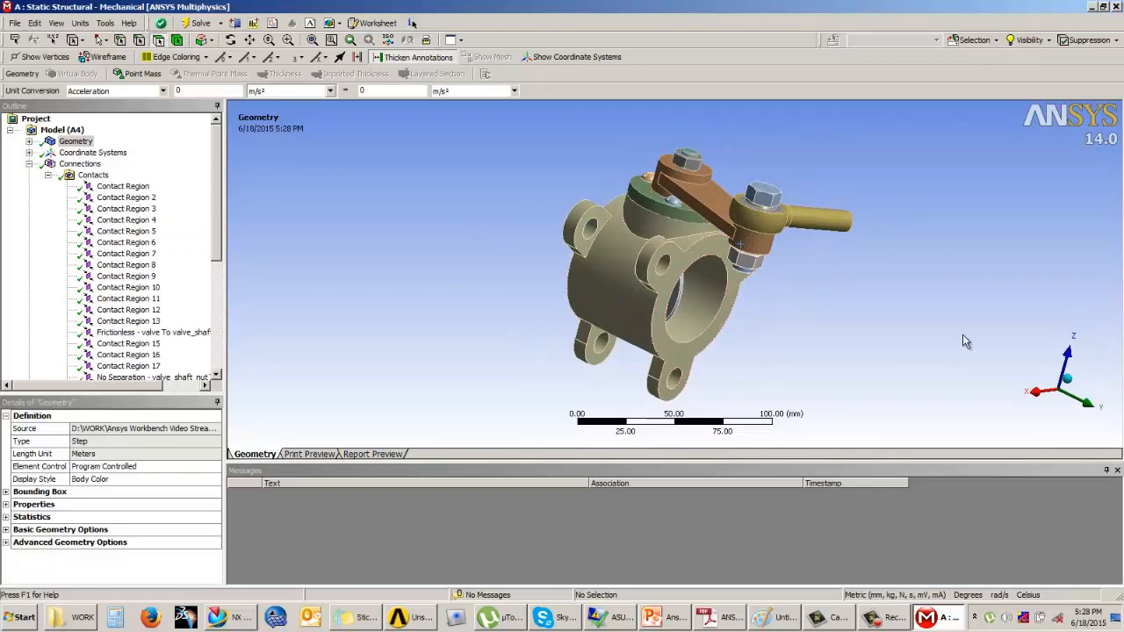
pyautogui.click(895, 618)
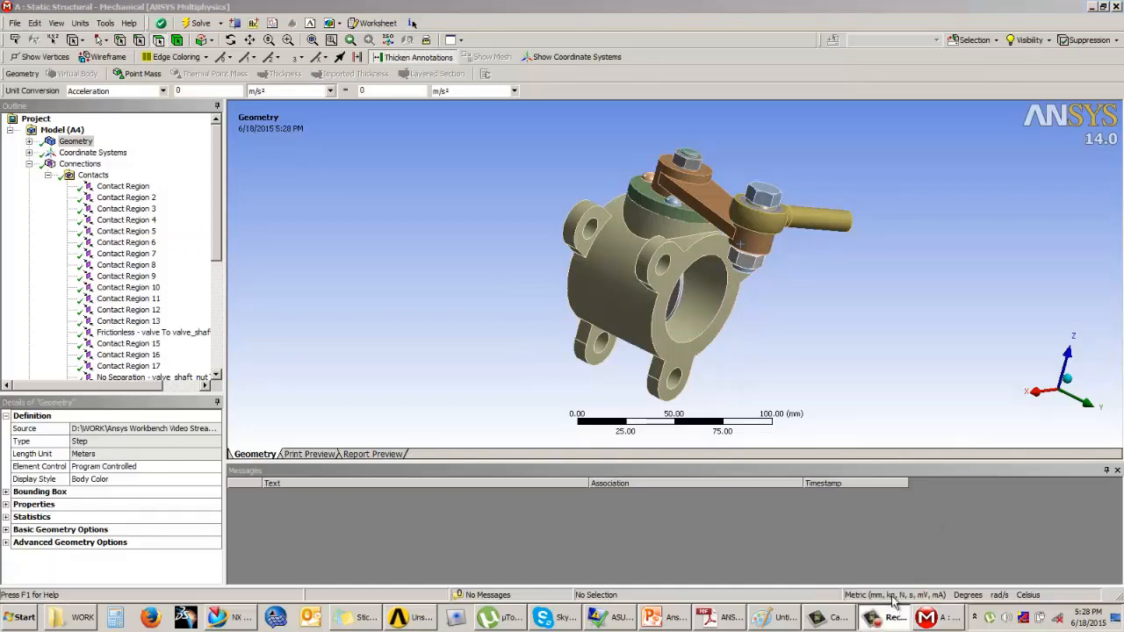